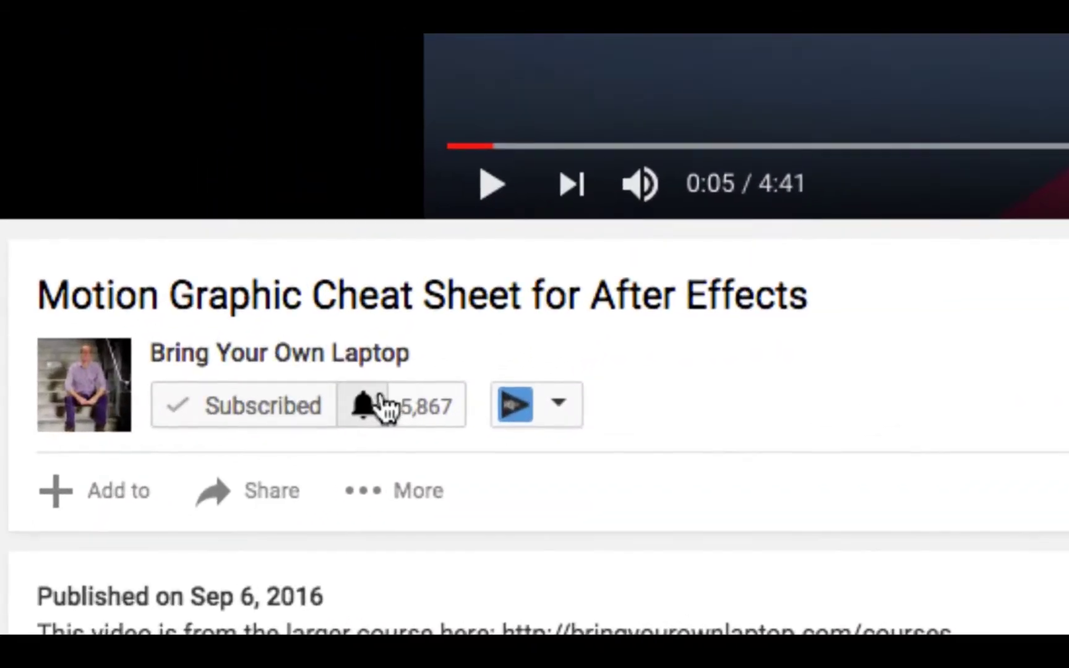
# Set the channel's bell to 'Send me all notifications for this channel' and save
pyautogui.click(157, 569)
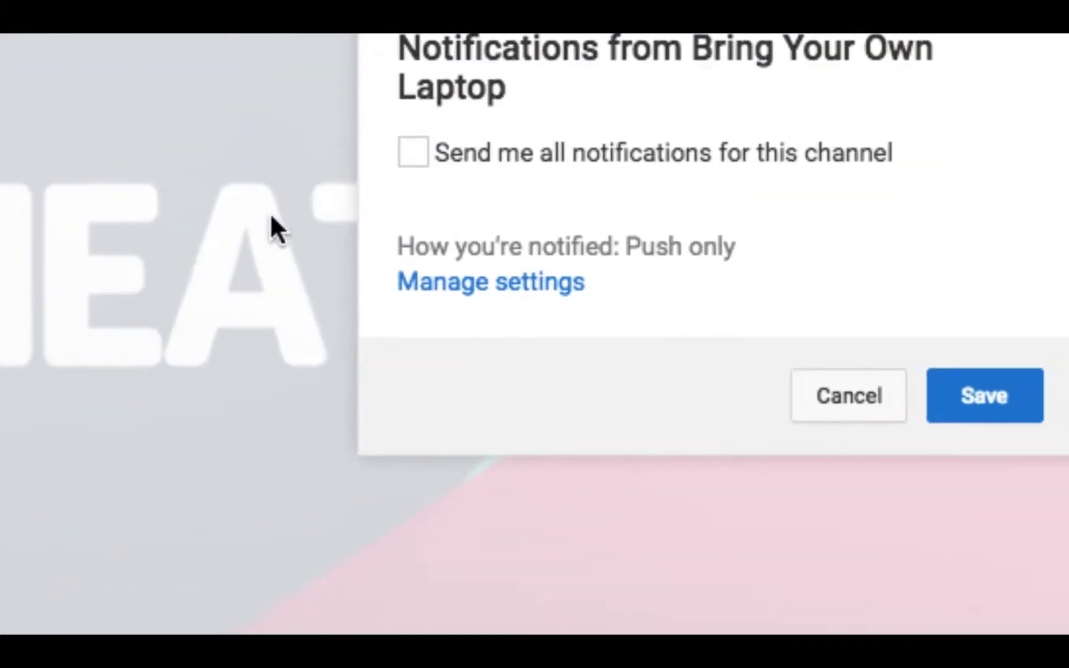
pyautogui.click(412, 151)
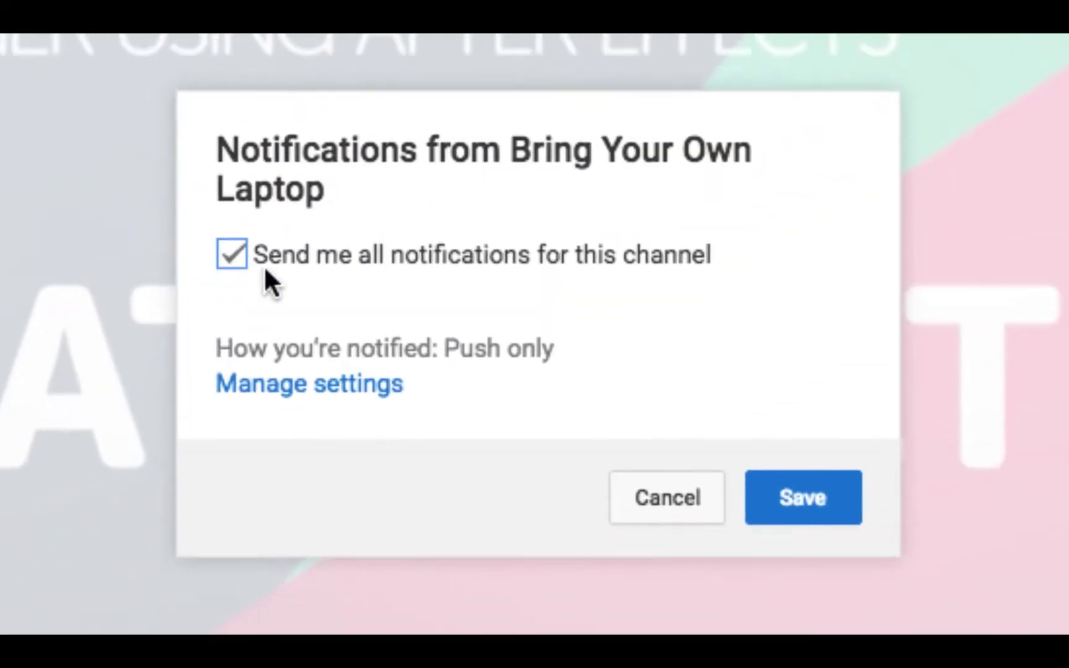
pyautogui.click(764, 493)
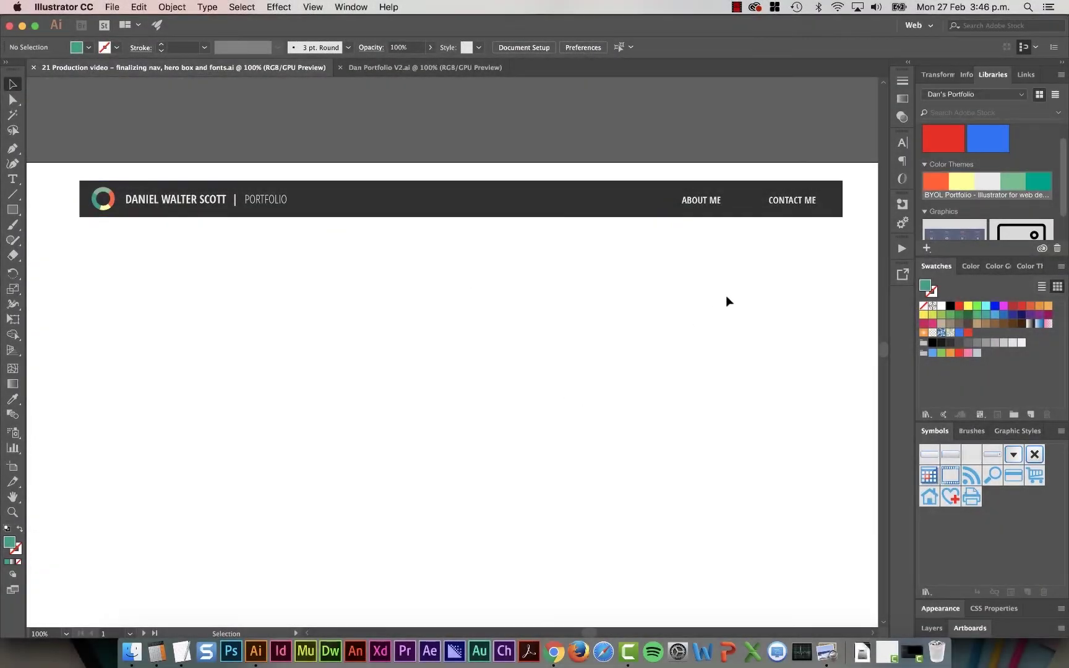
# Zoom to 200% on the right end of the nav bar
pyautogui.moveTo(752, 143); pyautogui.dragTo(675, 157)
pyautogui.press('super+space')
pyautogui.press('Escape')
pyautogui.hscroll(8, 602, 260)
pyautogui.scroll(5, 601, 260)
pyautogui.click(519, 319)
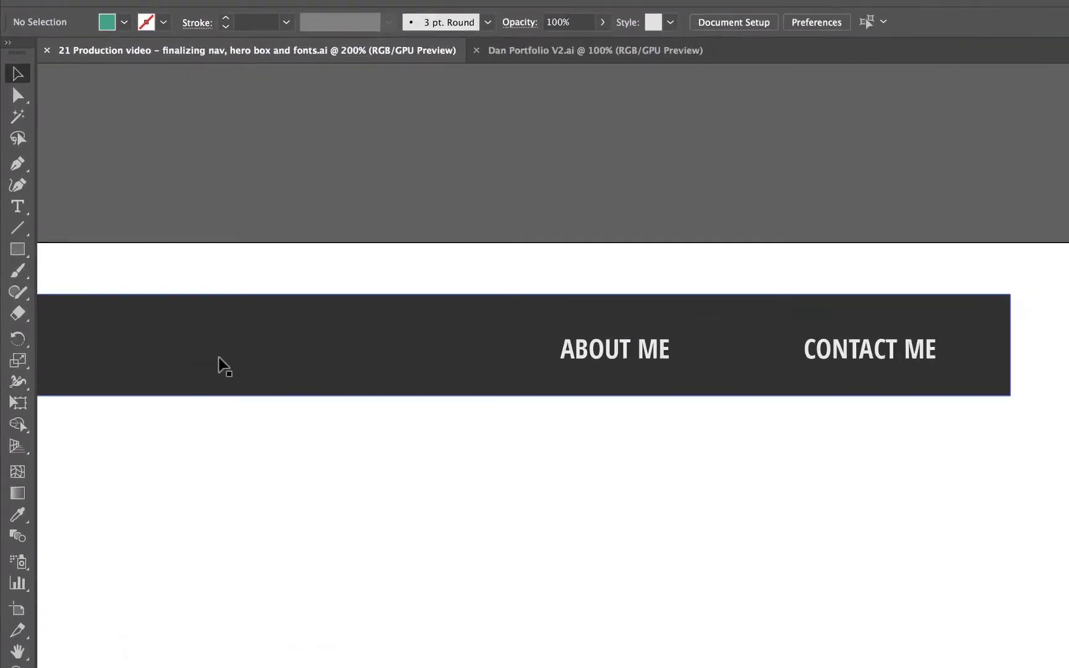
# Draw a 147×34 px teal rectangle over CONTACT ME
pyautogui.click(20, 252)
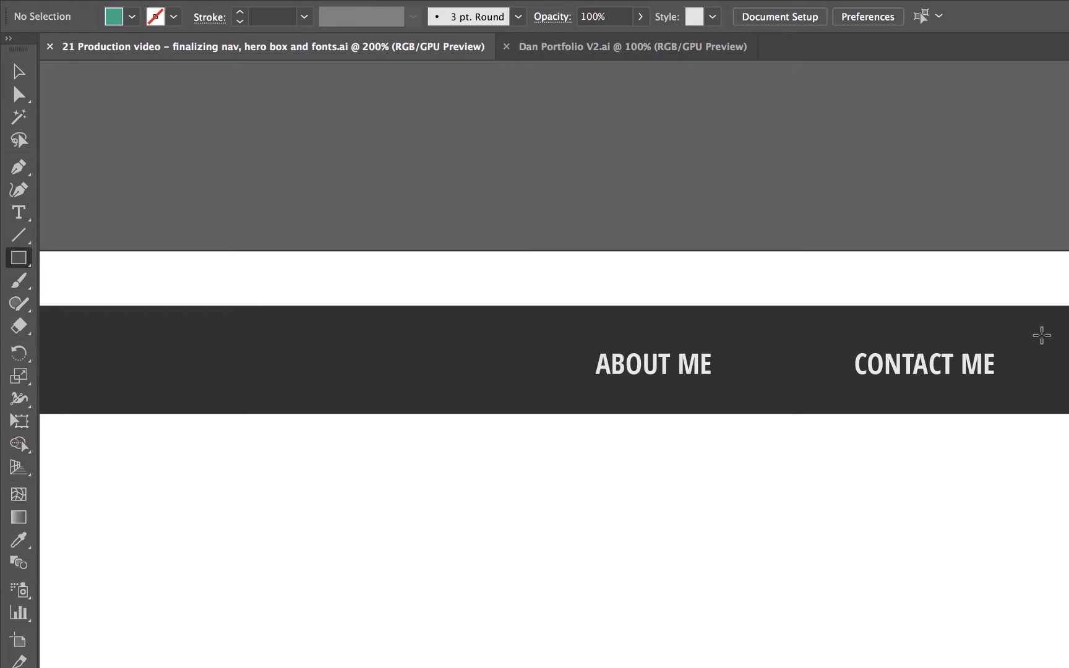
pyautogui.moveTo(1046, 335); pyautogui.dragTo(768, 398)
pyautogui.press('v')
pyautogui.press('Up')
pyautogui.press('Up')
pyautogui.press('Up')
pyautogui.press('Up')
pyautogui.press('Up')
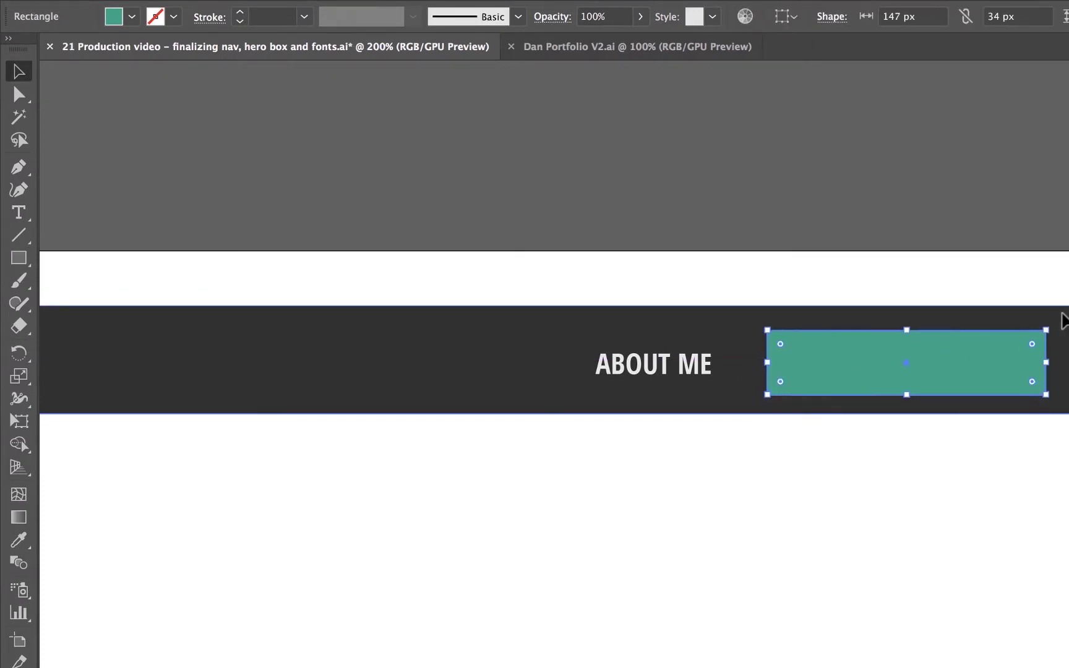
pyautogui.press('Right')
pyautogui.press('Right')
pyautogui.press('Right')
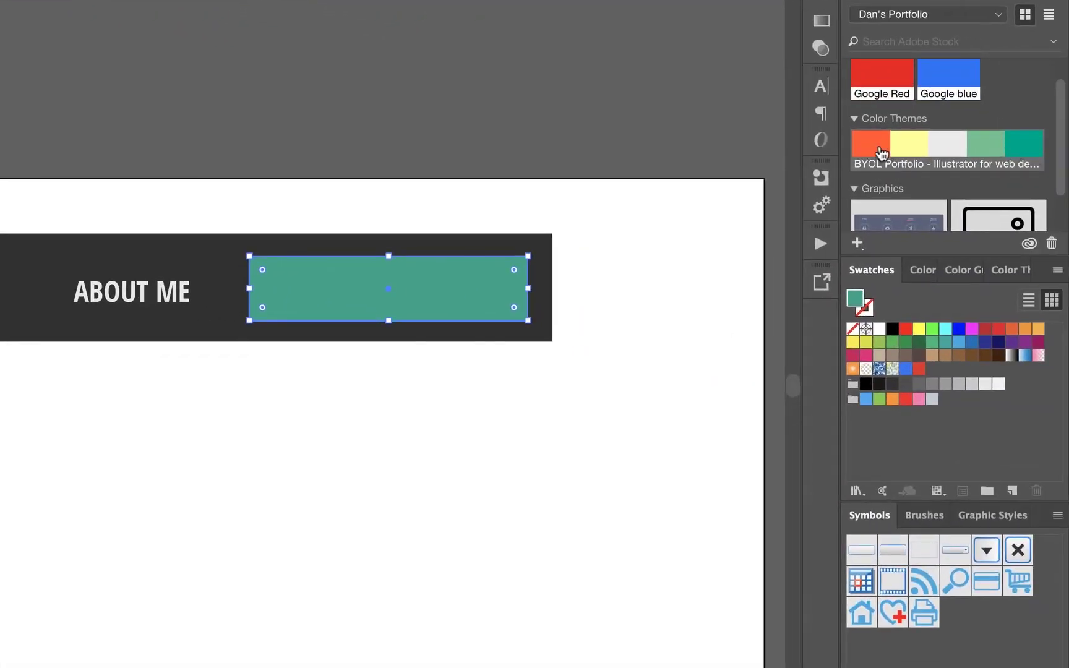
pyautogui.click(997, 156)
pyautogui.click(1028, 156)
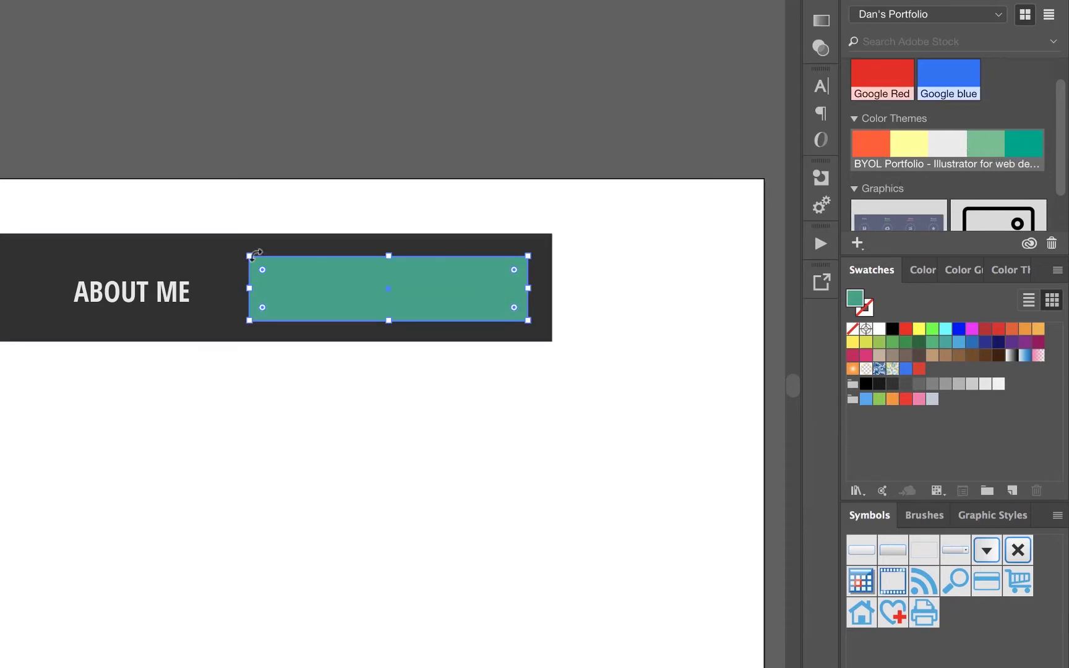
# Send the teal rectangle back one level so it sits behind the CONTACT ME text
pyautogui.rightClick(461, 289)
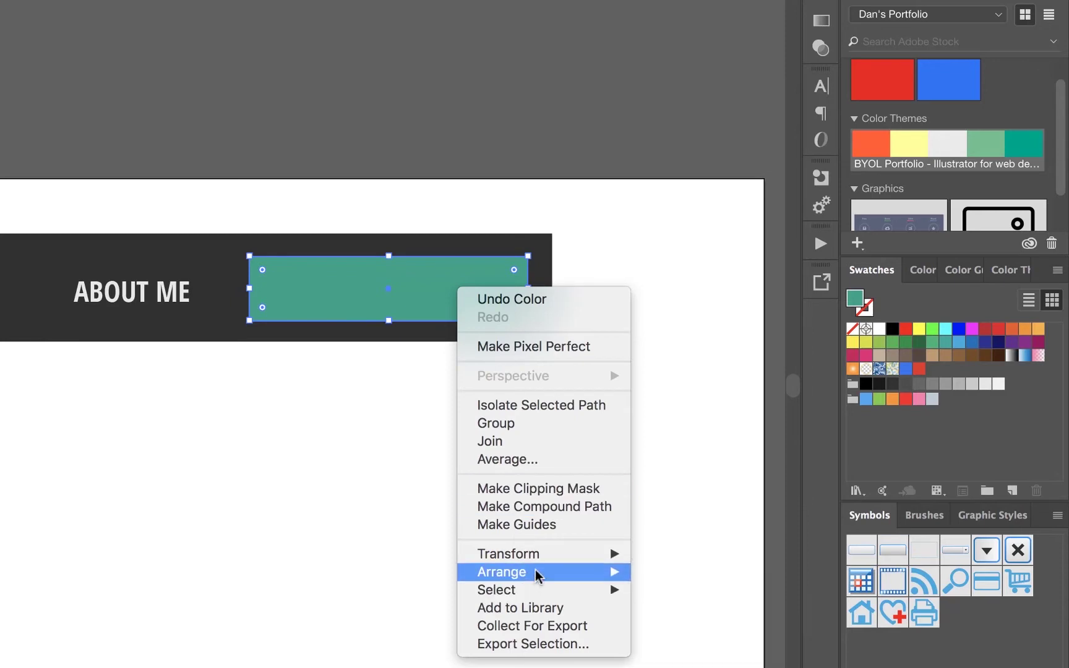
pyautogui.moveTo(531, 584)
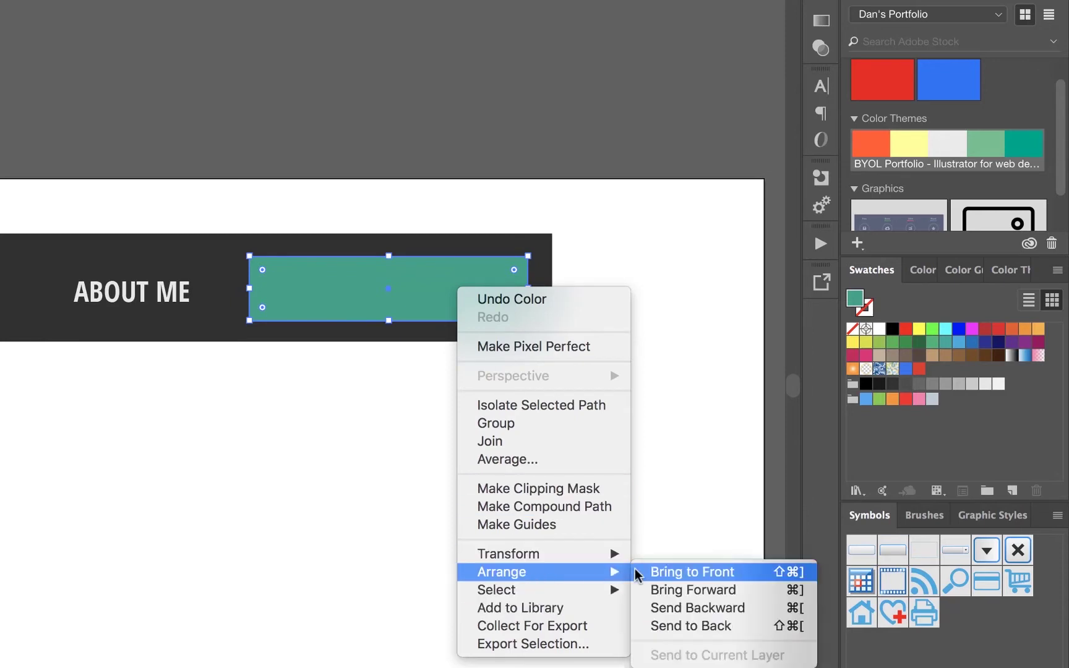
pyautogui.click(657, 629)
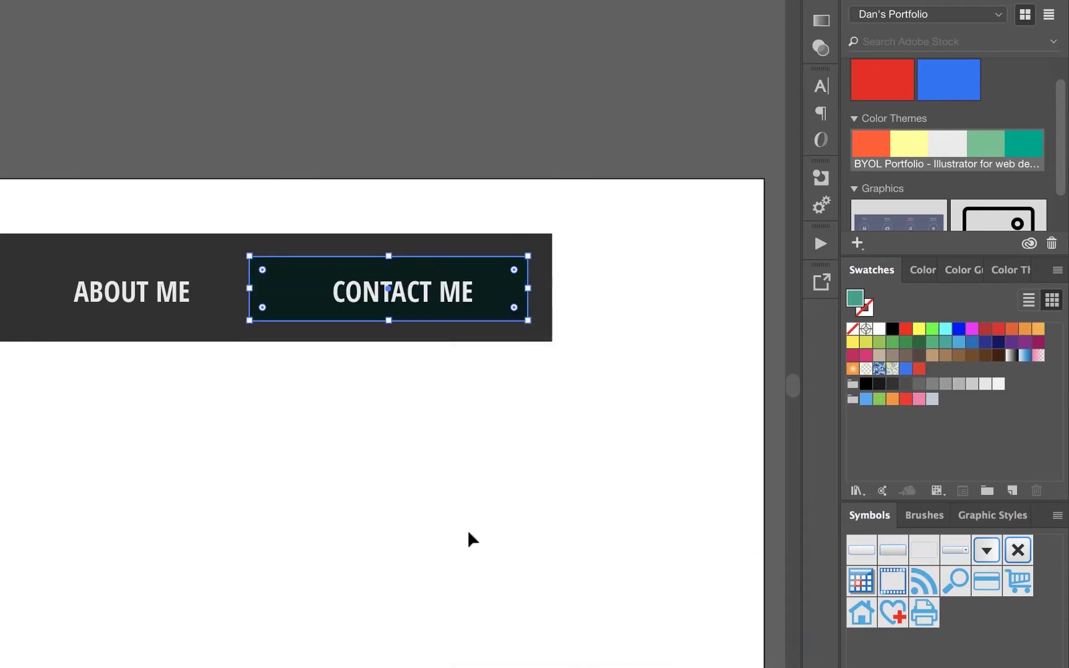
pyautogui.click(466, 532)
pyautogui.moveTo(554, 337); pyautogui.dragTo(426, 409)
pyautogui.hotkey('ctrl', 'z')
pyautogui.hotkey('ctrl', 'z')
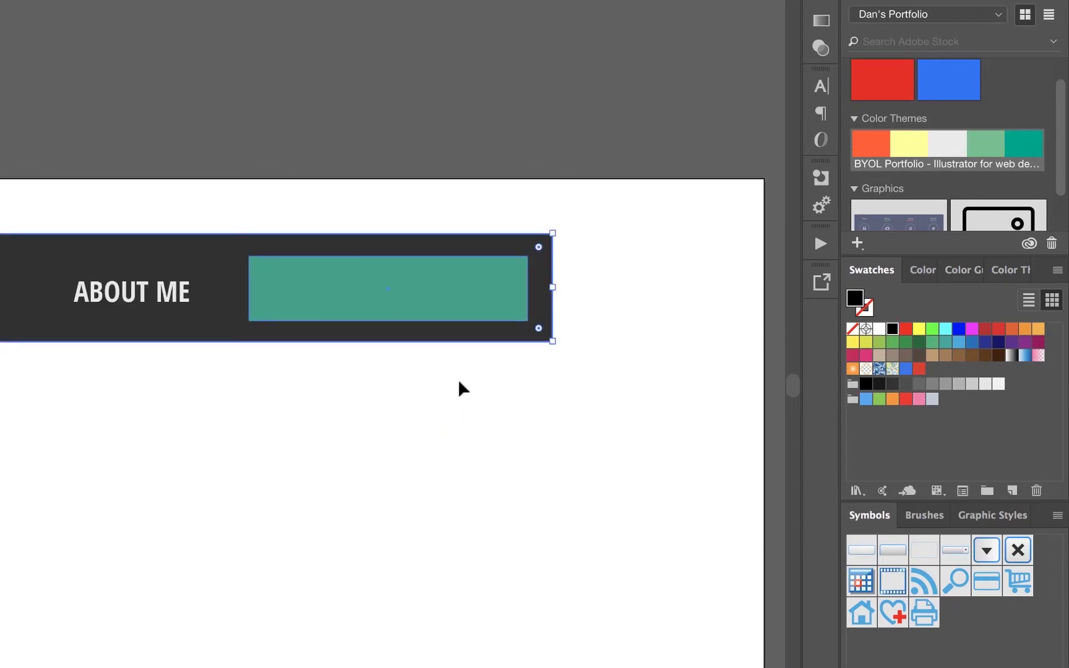
pyautogui.click(440, 320)
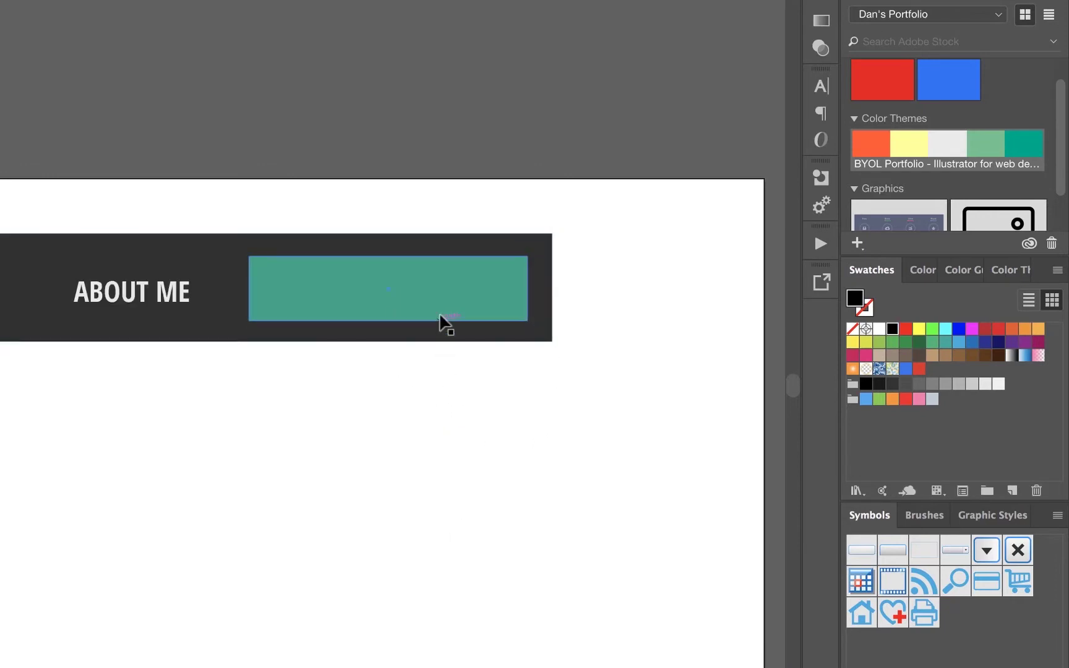
pyautogui.rightClick(494, 303)
pyautogui.moveTo(566, 584)
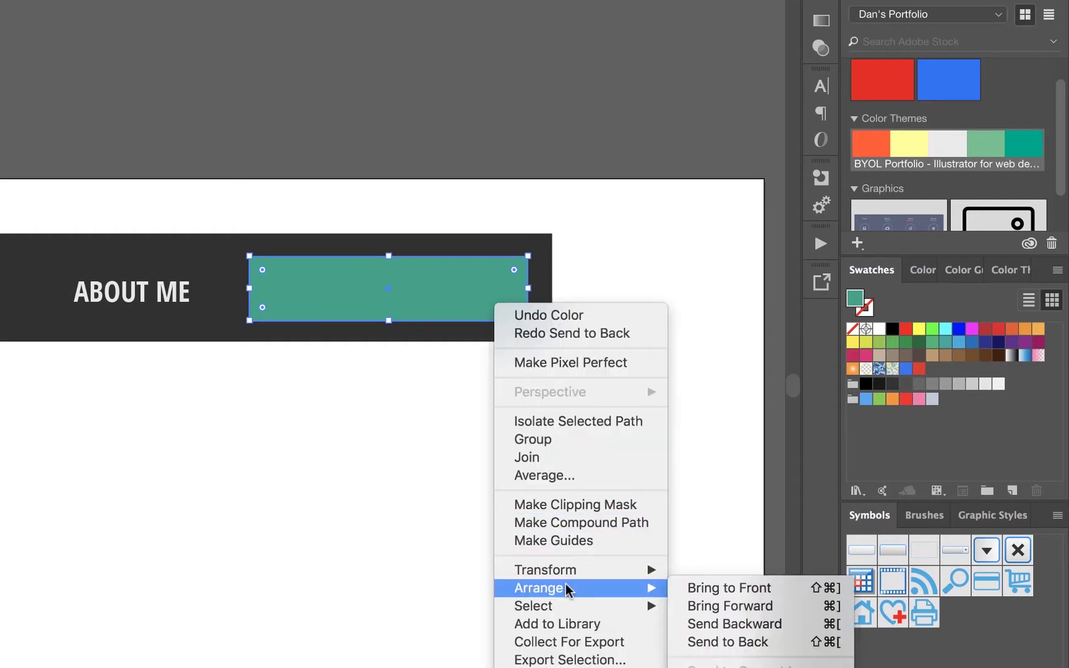
pyautogui.click(744, 625)
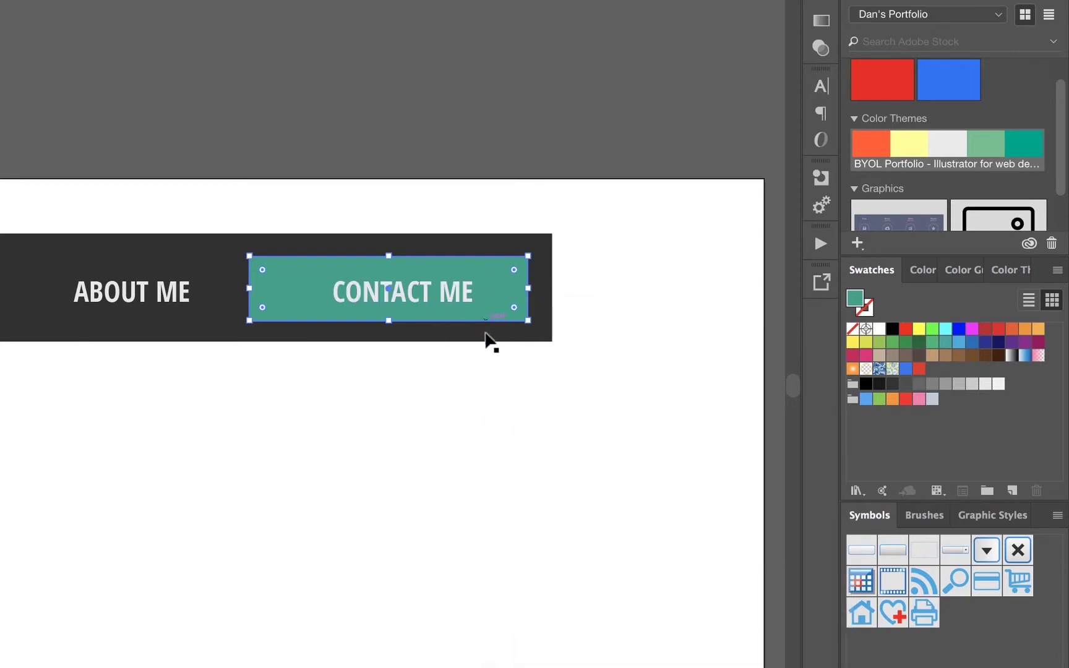
# Centre the CONTACT ME text on the teal button
pyautogui.click(443, 447)
pyautogui.click(295, 263)
pyautogui.click(443, 293)
pyautogui.moveTo(444, 297); pyautogui.dragTo(428, 297)
pyautogui.click(516, 303)
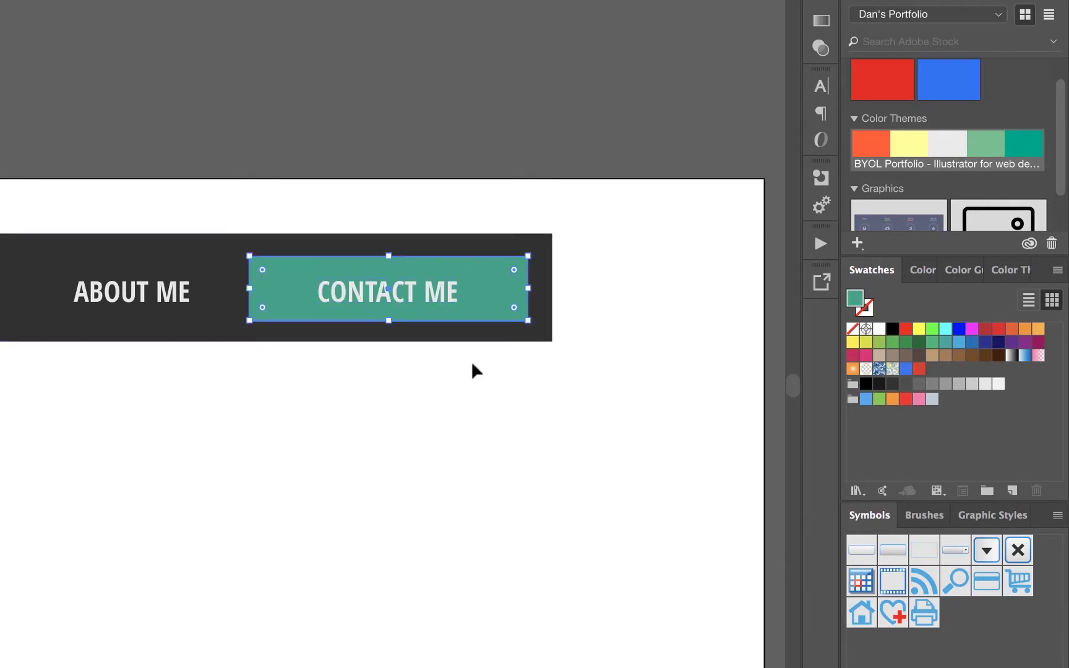
pyautogui.click(439, 302)
pyautogui.press('Right')
pyautogui.press('Right')
pyautogui.press('Right')
pyautogui.press('Right')
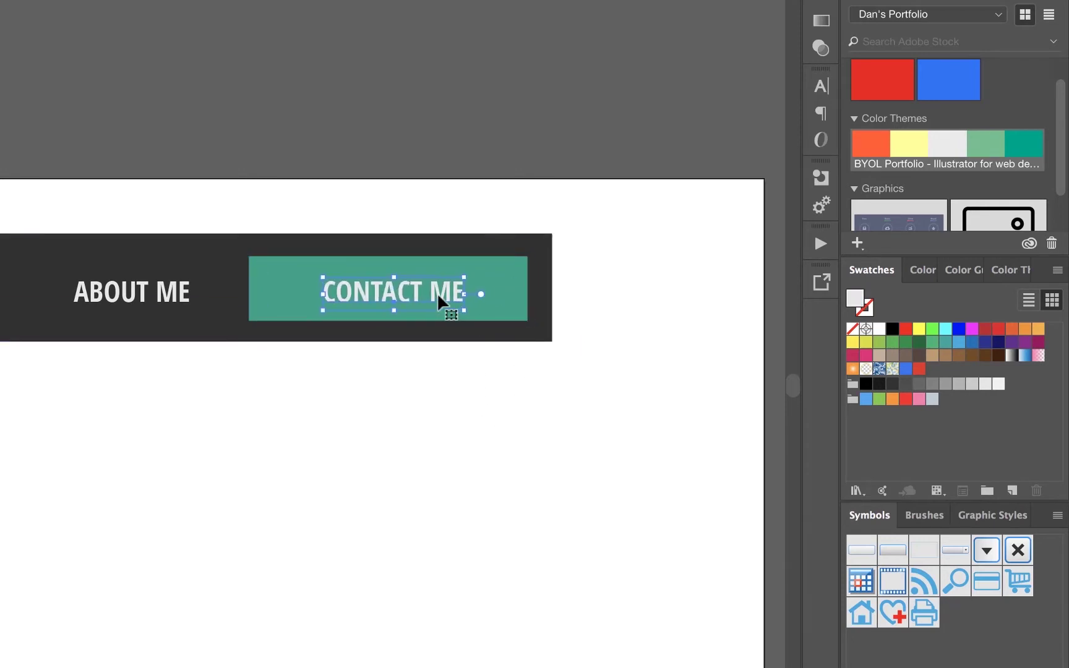
# Copy the teal rectangle behind ABOUT ME, butt it against CONTACT ME, and fill it theme orange
pyautogui.click(506, 281)
pyautogui.moveTo(506, 281); pyautogui.dragTo(187, 273)
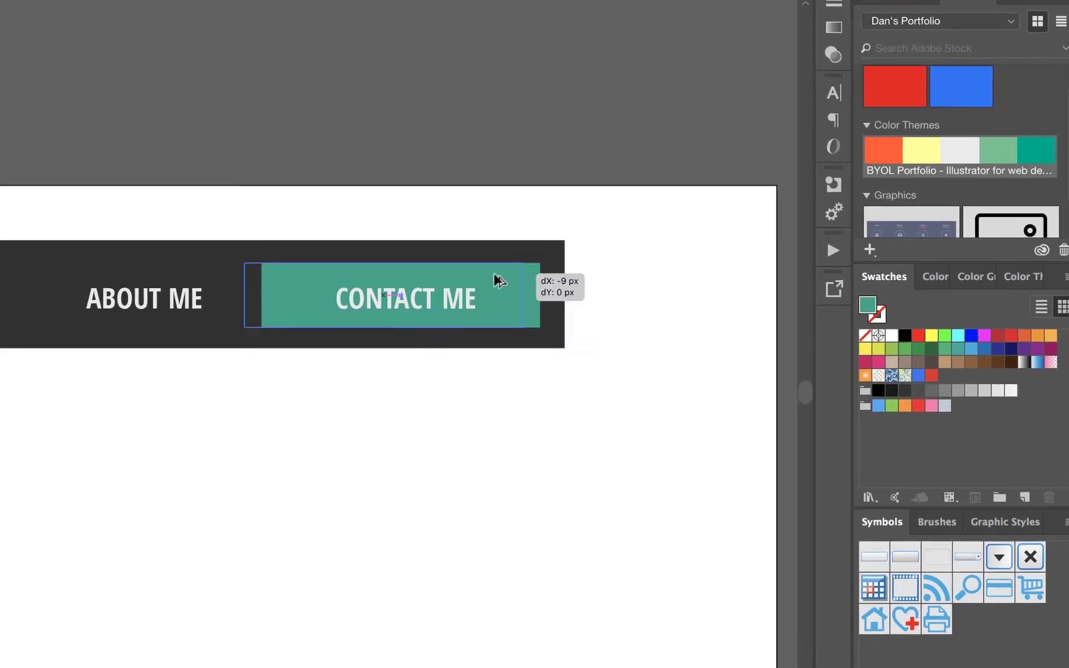
pyautogui.moveTo(244, 304); pyautogui.dragTo(282, 303)
pyautogui.click(385, 518)
pyautogui.click(293, 327)
pyautogui.keyDown('shift'); pyautogui.click(268, 300); pyautogui.keyUp('shift')
pyautogui.moveTo(268, 300); pyautogui.dragTo(270, 301)
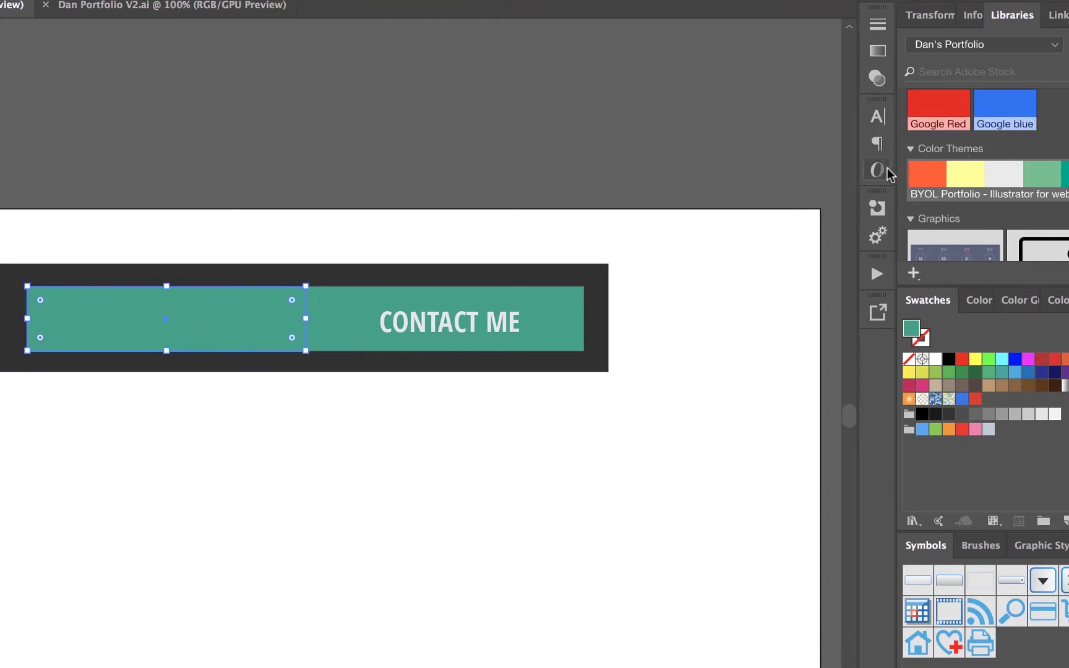
pyautogui.click(927, 174)
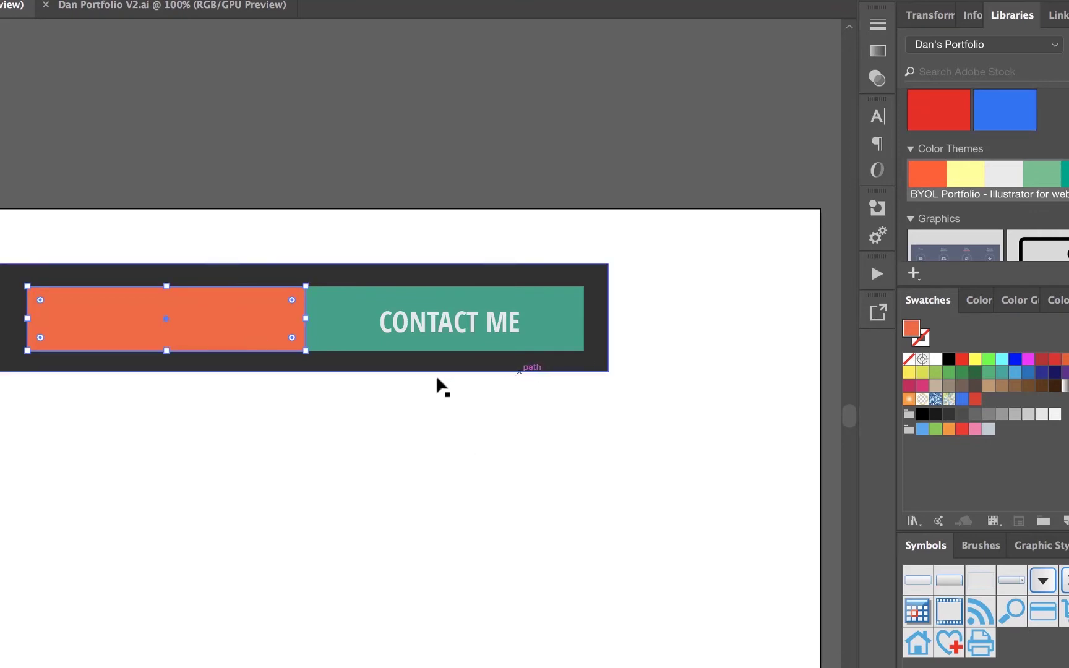
# Send the orange rectangle backward until it sits behind the ABOUT ME text
pyautogui.rightClick(241, 314)
pyautogui.moveTo(303, 603)
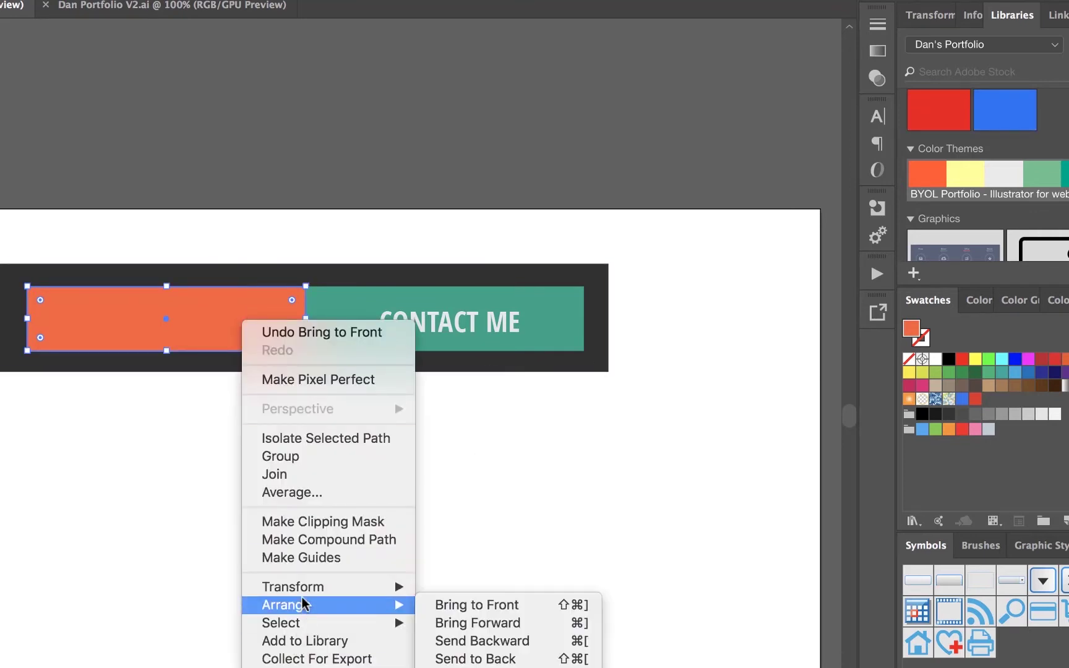
pyautogui.click(531, 641)
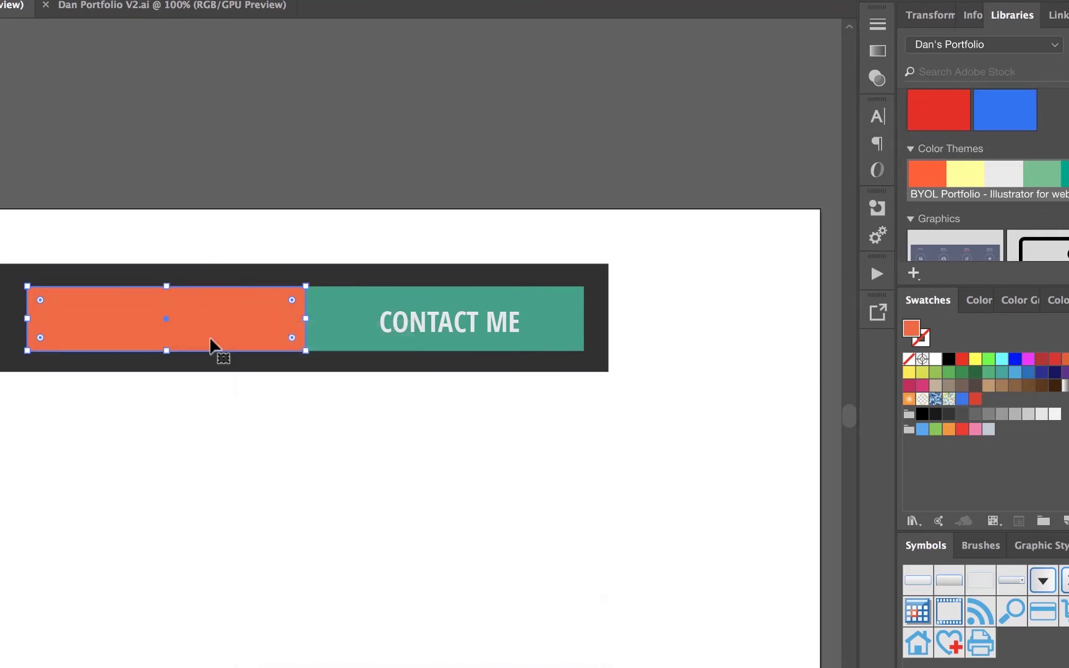
pyautogui.moveTo(251, 346); pyautogui.dragTo(253, 402)
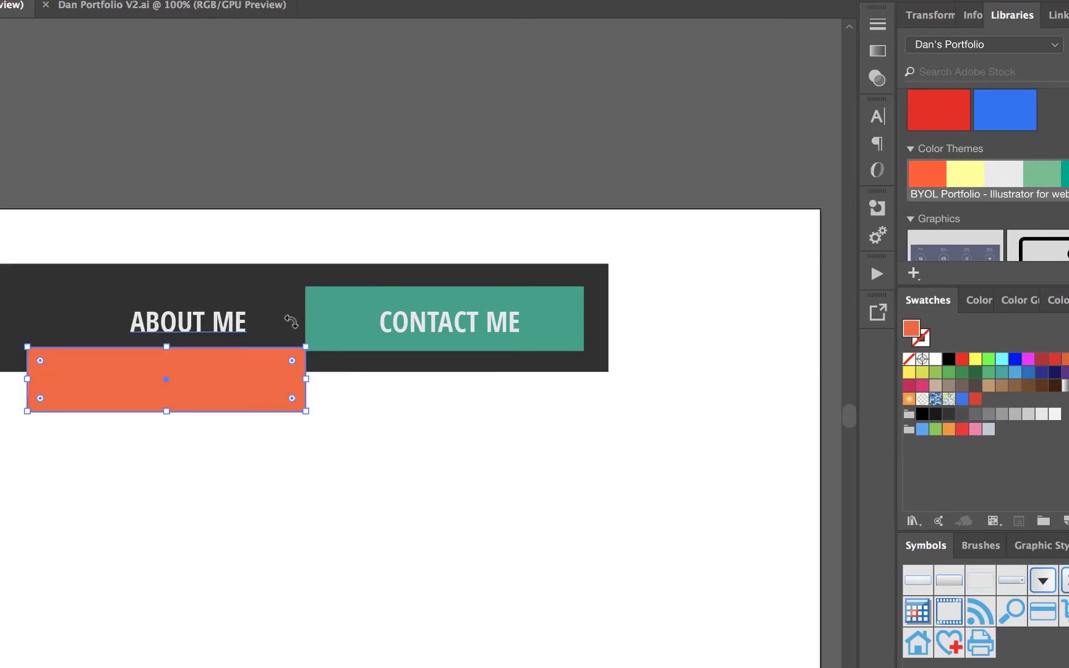
pyautogui.hotkey('ctrl', 'z')
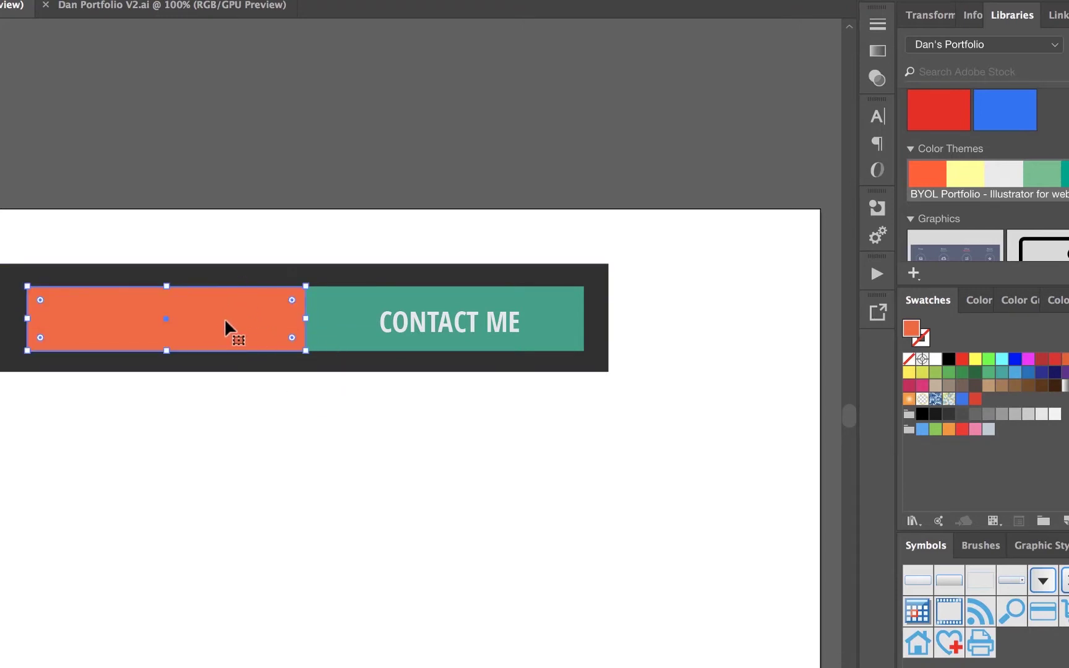
pyautogui.rightClick(260, 317)
pyautogui.moveTo(370, 605)
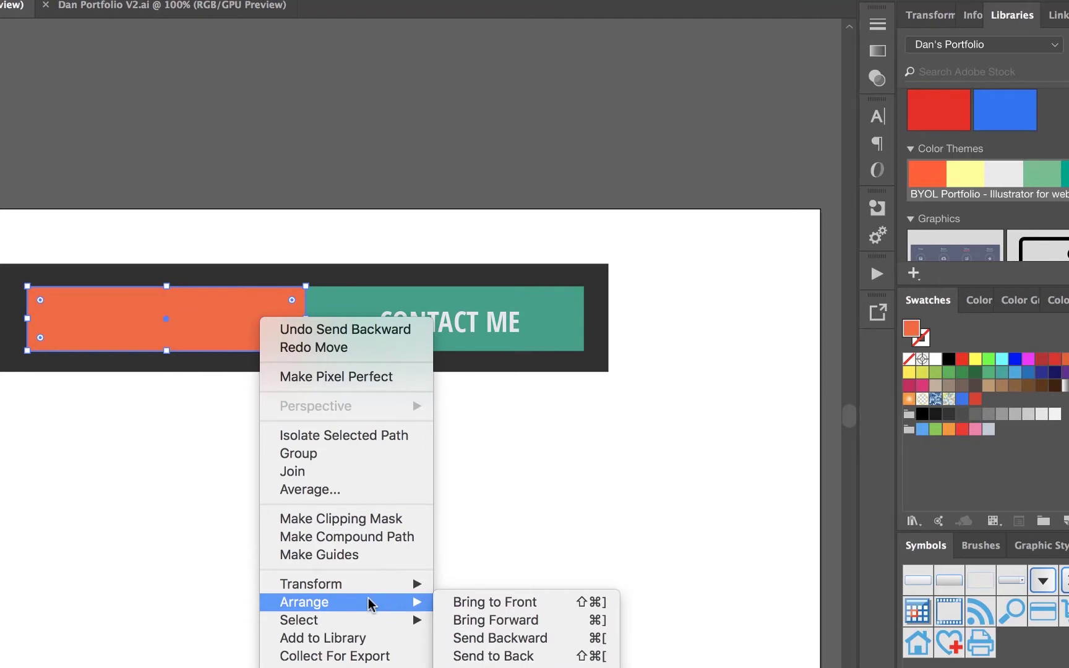
pyautogui.click(596, 643)
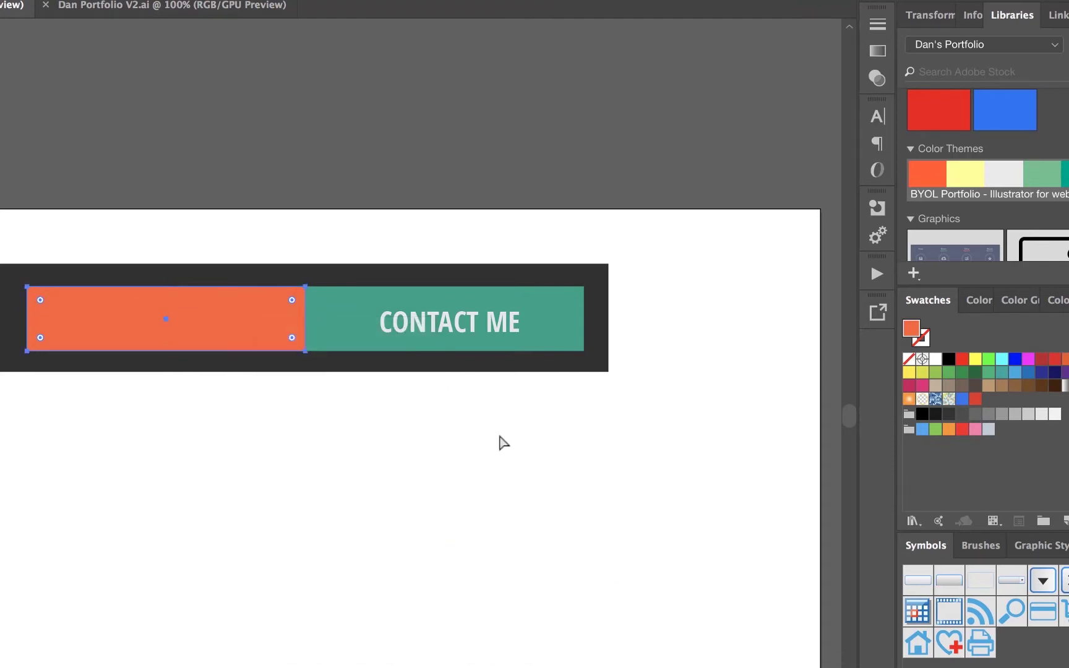
pyautogui.hotkey('ctrl', '[')
# Centre the ABOUT ME text on the orange button
pyautogui.press('v')
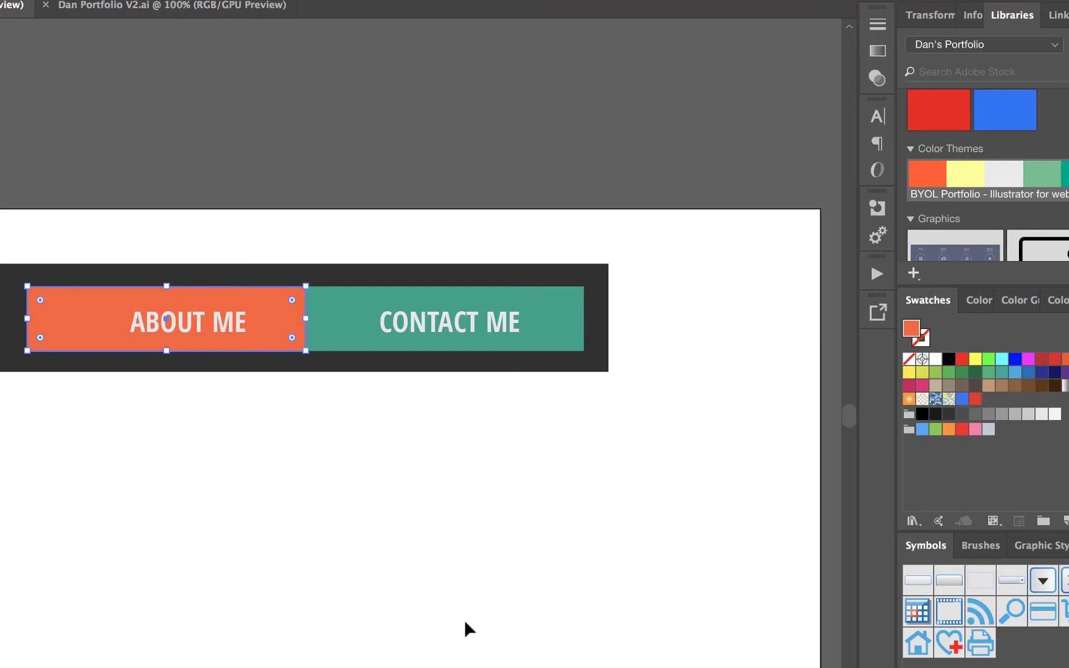
pyautogui.click(399, 545)
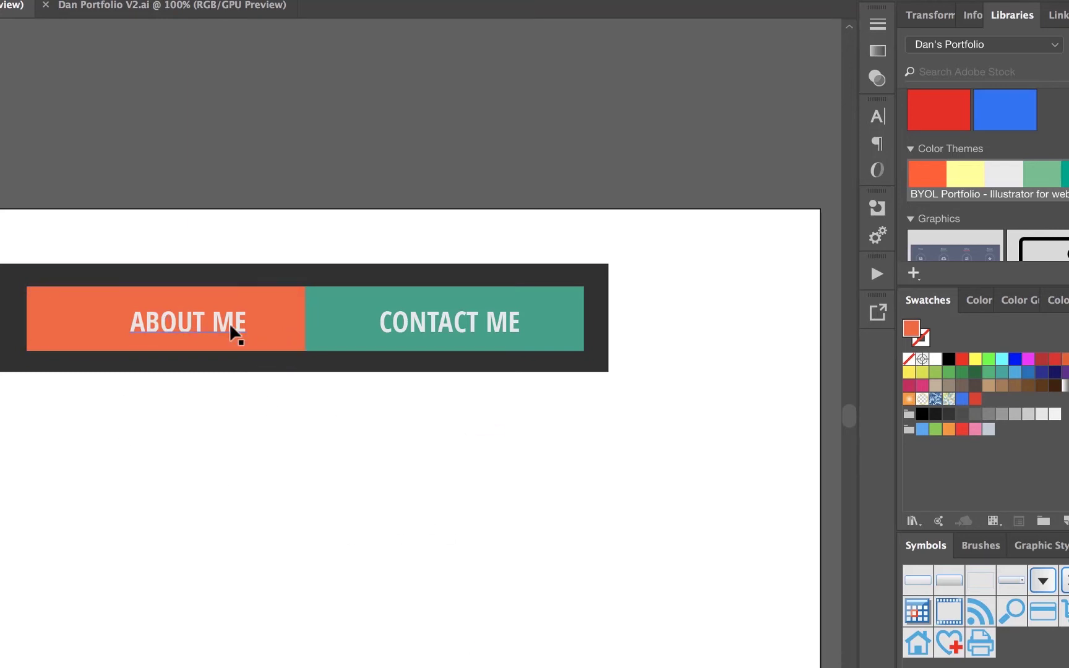
pyautogui.moveTo(234, 331); pyautogui.dragTo(210, 327)
pyautogui.click(450, 186)
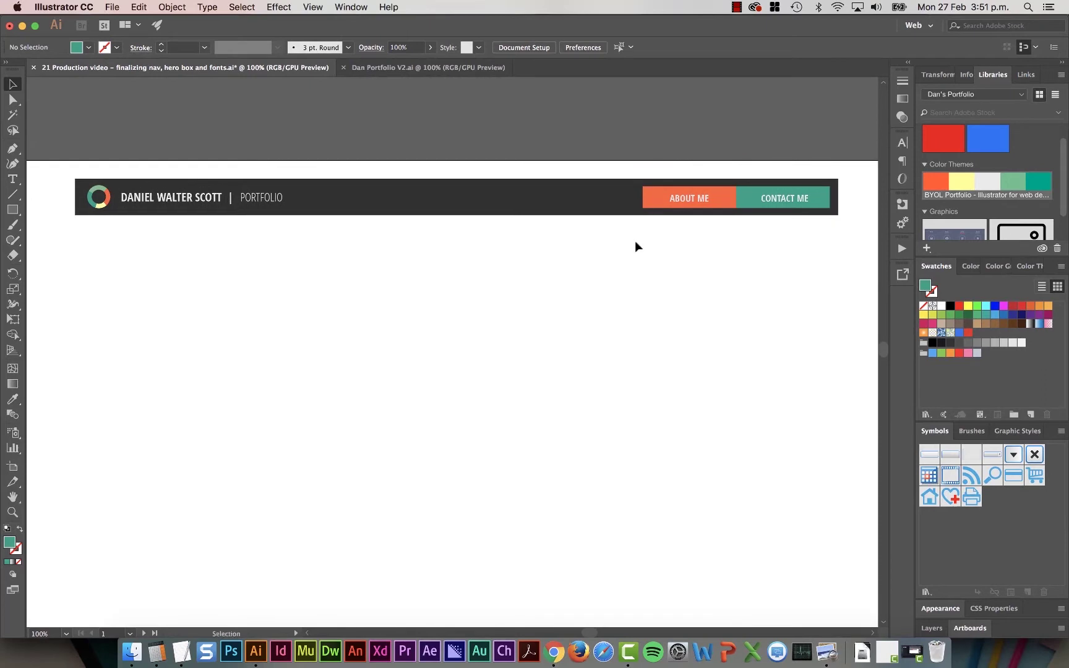
# With guides shown, draw a 1422×554 px teal rectangle from the artboard's top-left corner and send it to back
pyautogui.press('super+minus')
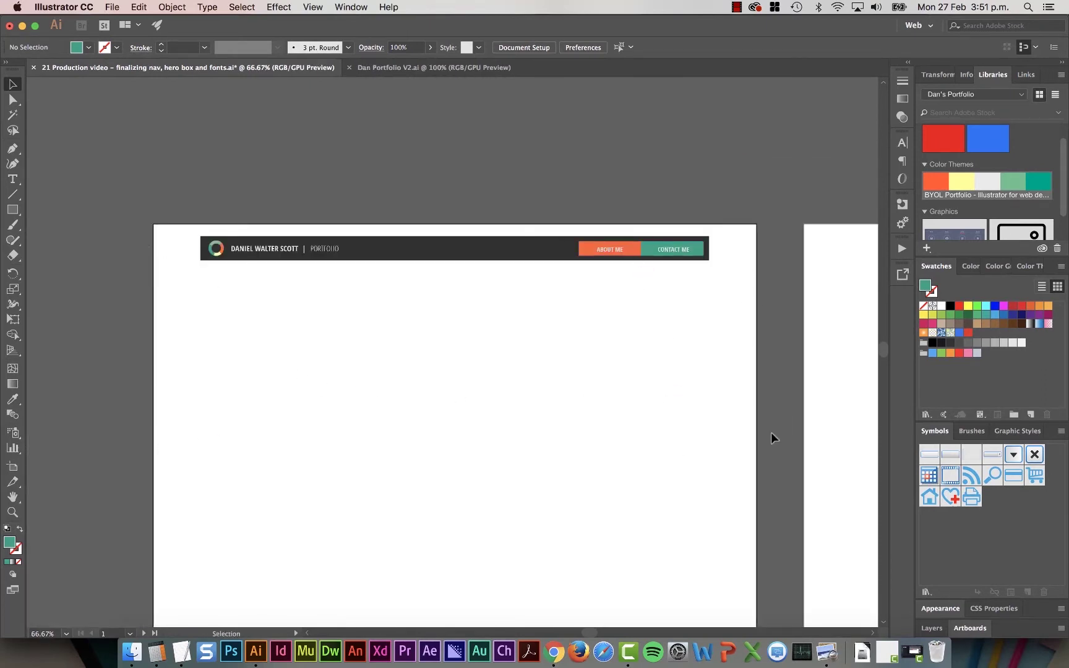
pyautogui.press('super+semicolon')
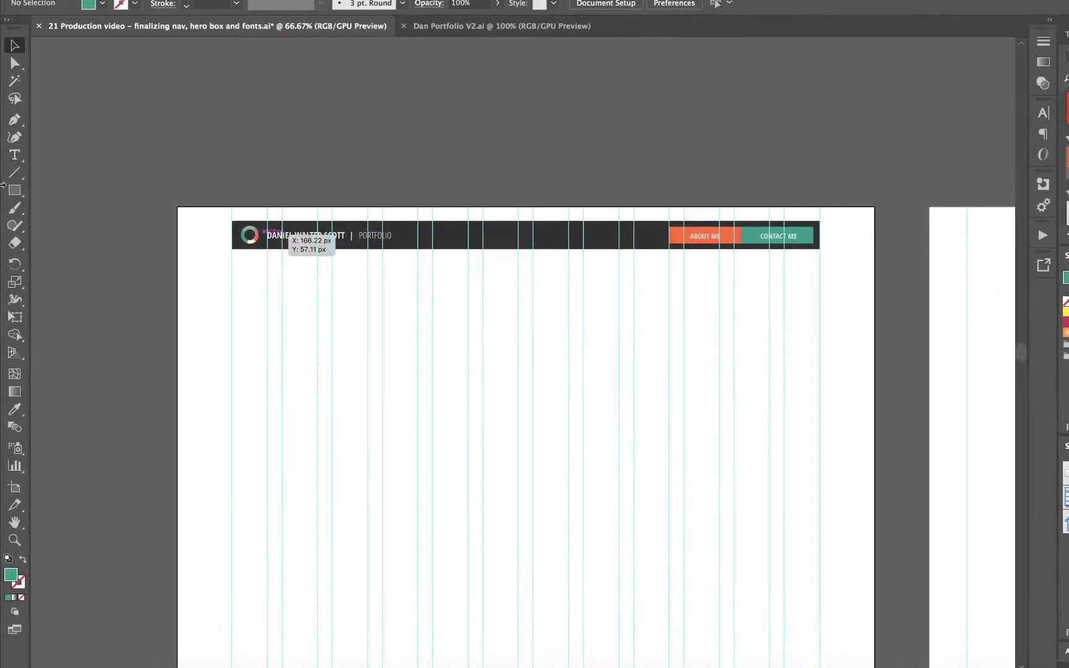
pyautogui.press('m')
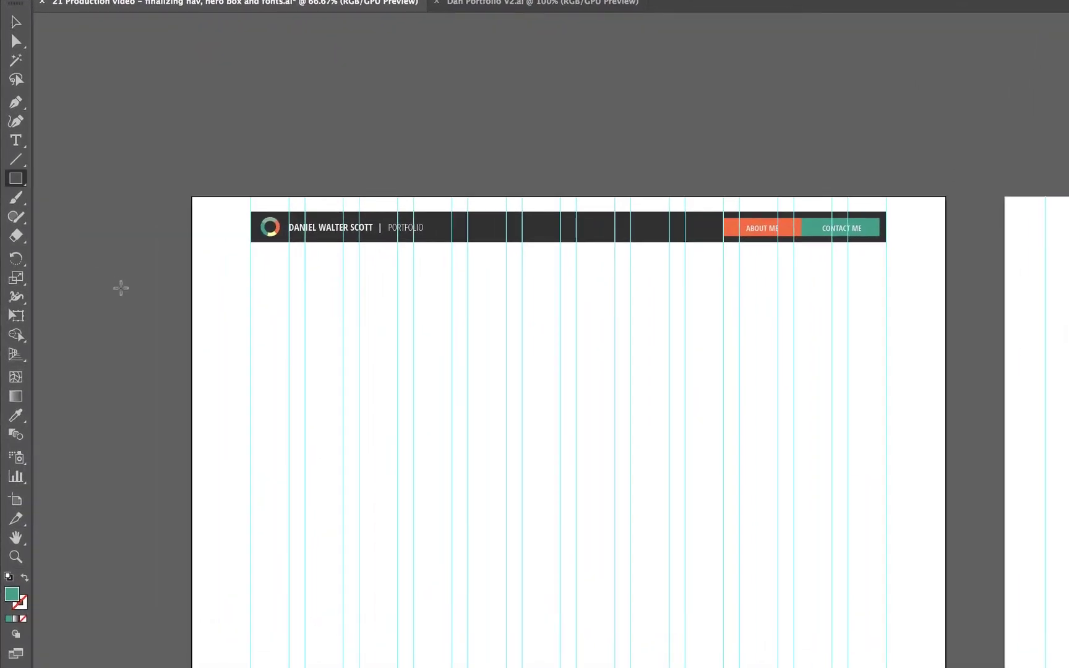
pyautogui.moveTo(192, 197); pyautogui.dragTo(946, 489)
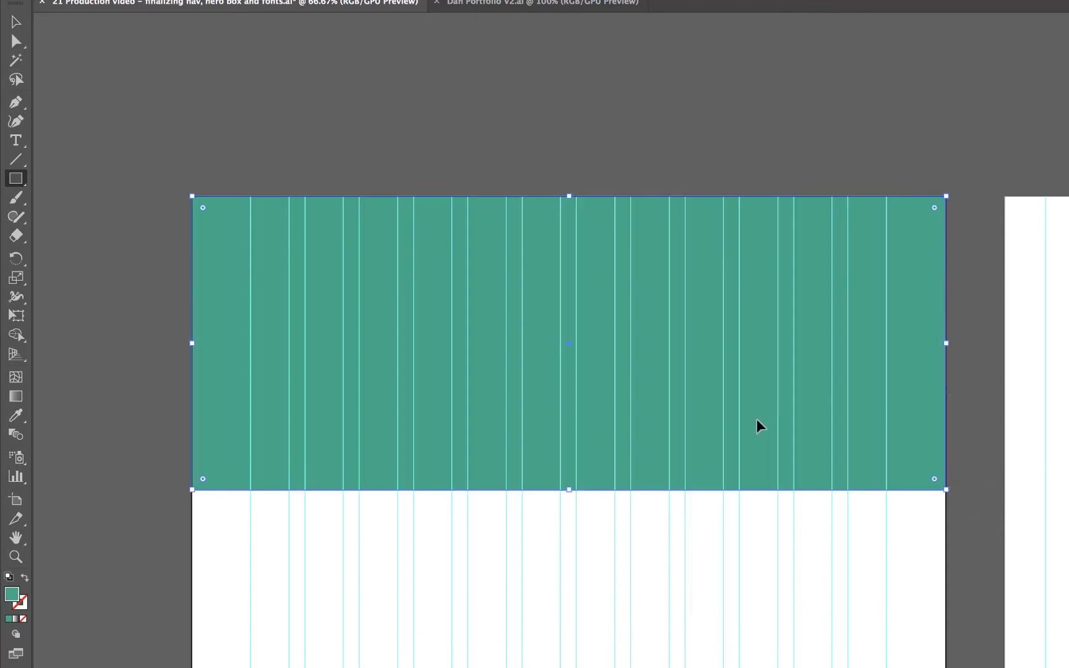
pyautogui.press('super+shift+bracketleft')
pyautogui.press('v')
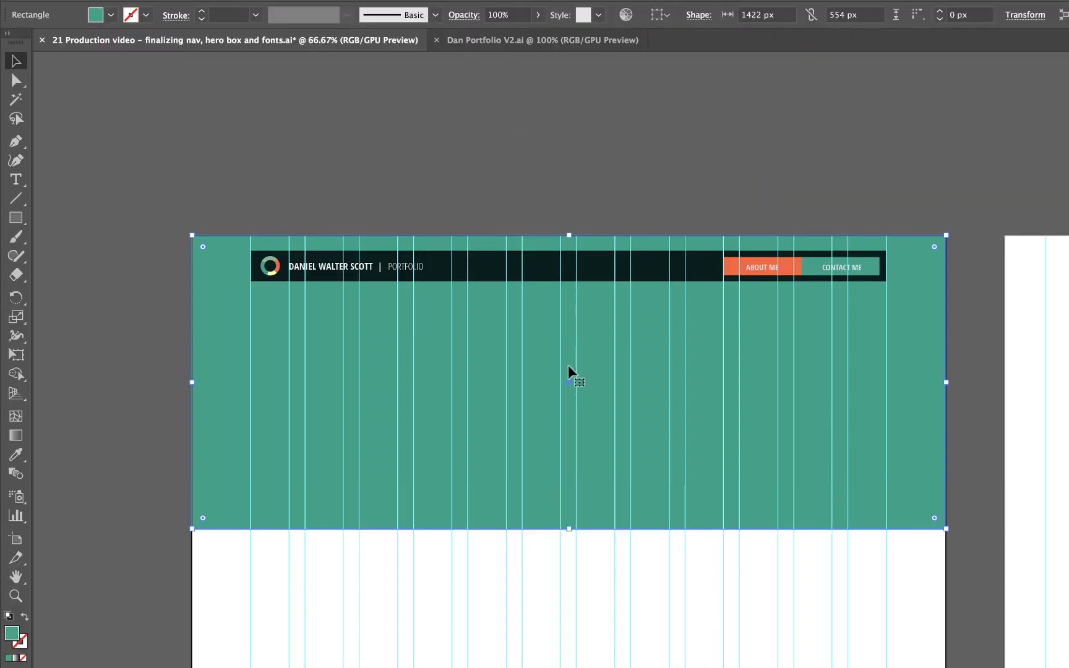
# Type the two-line headline 'I am a Kiwi / UI & UX designer based in Dublin' below the nav bar
pyautogui.click(17, 180)
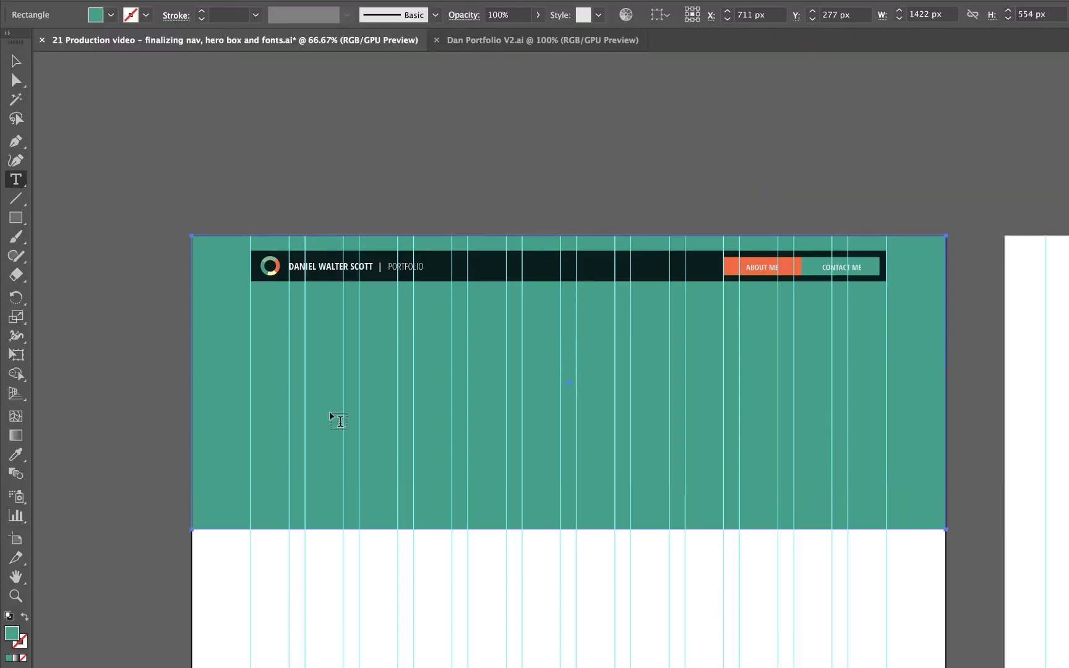
pyautogui.moveTo(254, 315); pyautogui.dragTo(671, 489)
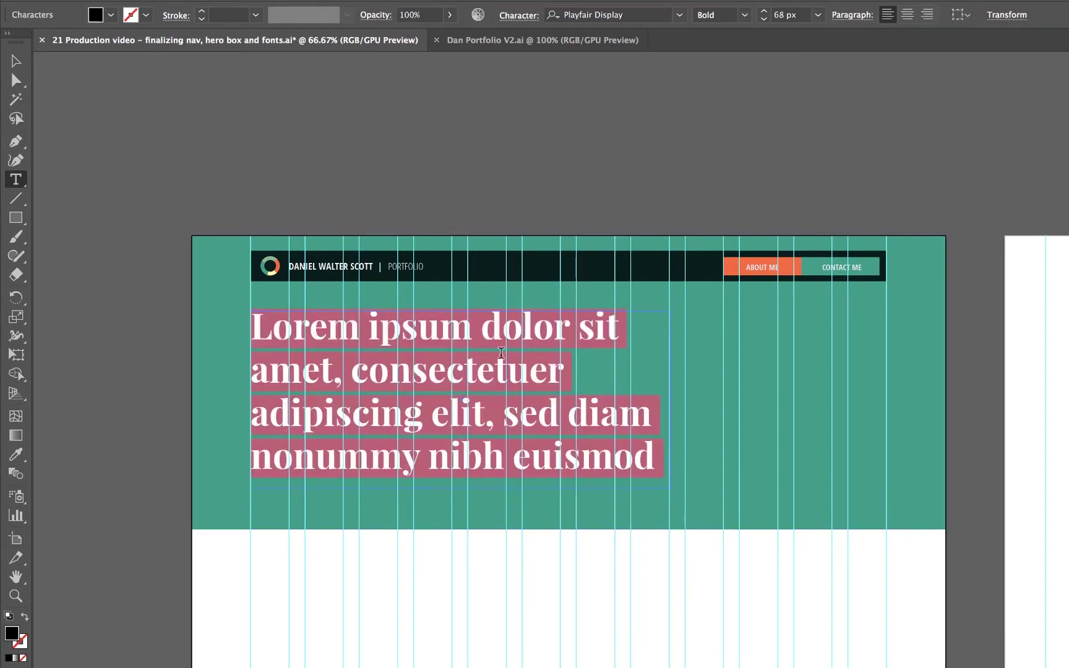
pyautogui.write('Ia')
pyautogui.write('am')
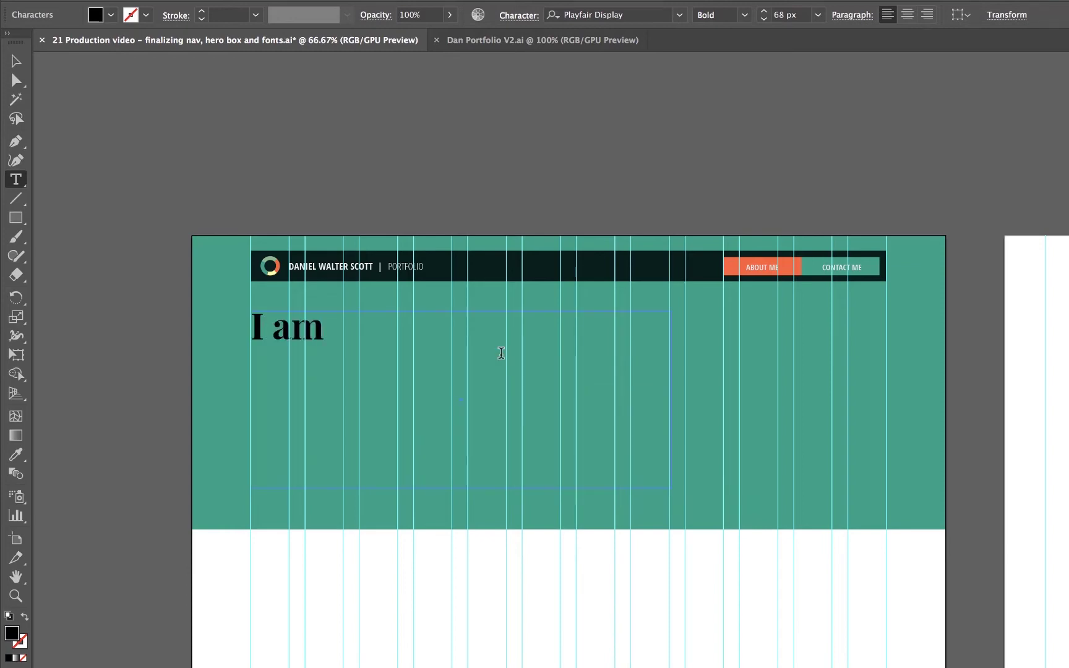
pyautogui.write(' a Kiwi')
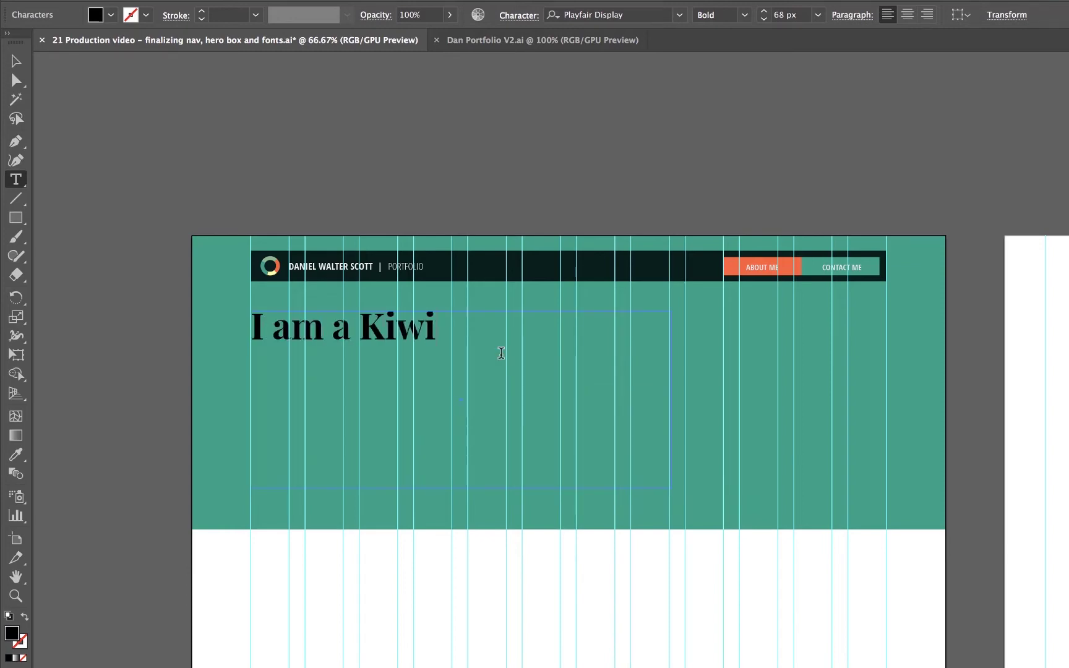
pyautogui.press('Return')
pyautogui.write('Ui &')
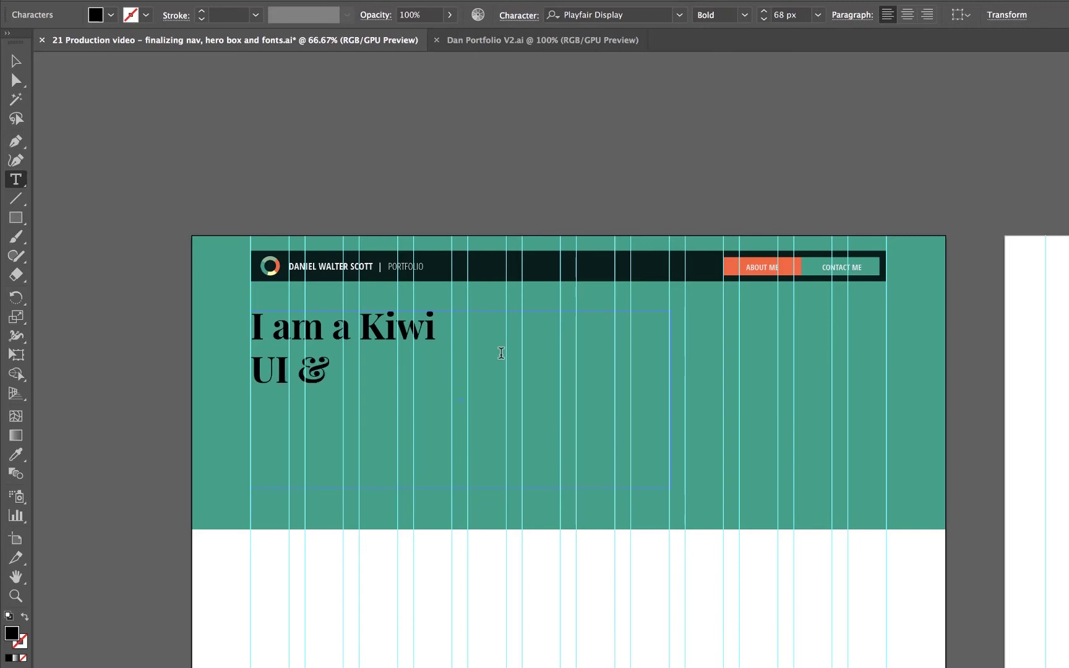
pyautogui.write(' UX designer')
pyautogui.write('bas')
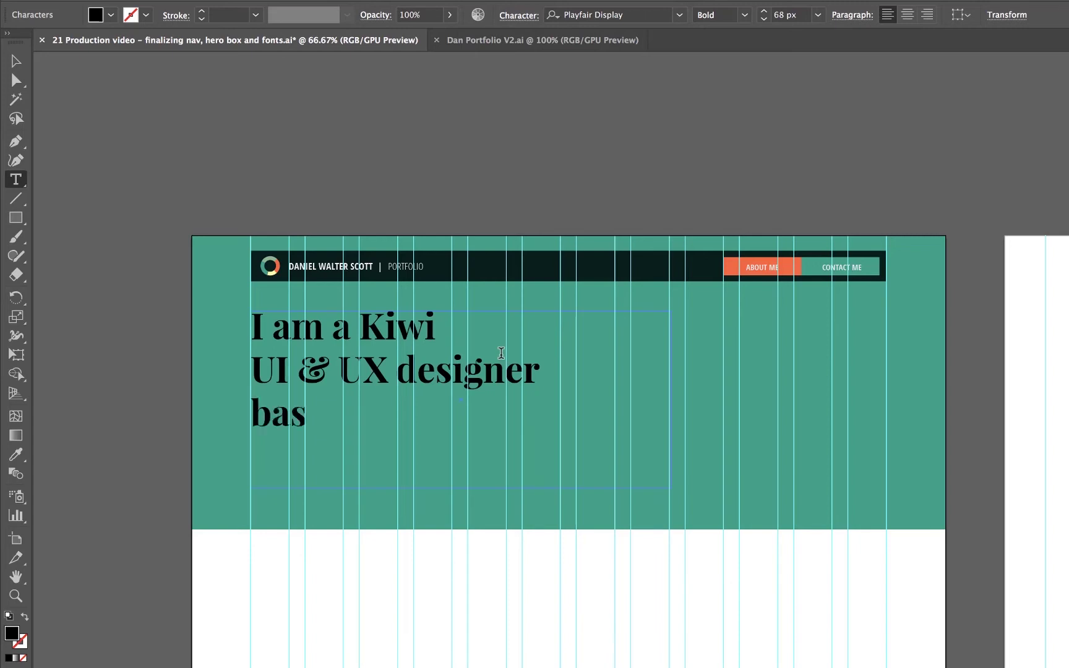
pyautogui.write('ed in Dublin')
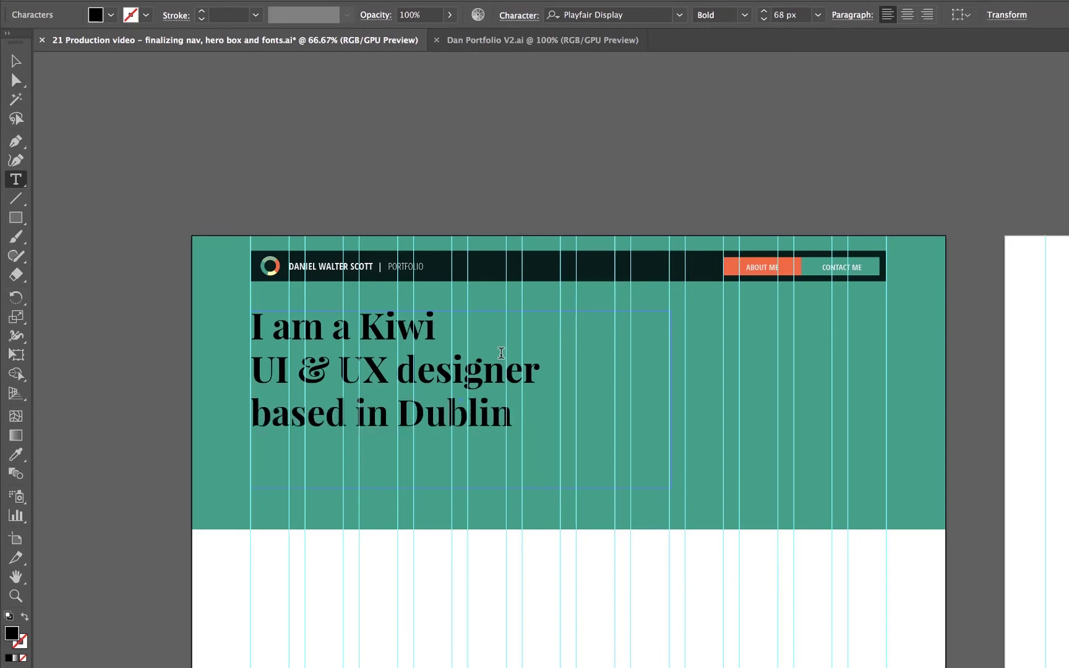
# Make the headline 80 px with a light off-white fill
pyautogui.press('super+a')
pyautogui.press('super+shift+period')
pyautogui.press('super+shift+period')
pyautogui.press('super+shift+period')
pyautogui.press('super+shift+period')
pyautogui.press('super+shift+period')
pyautogui.press('super+shift+period')
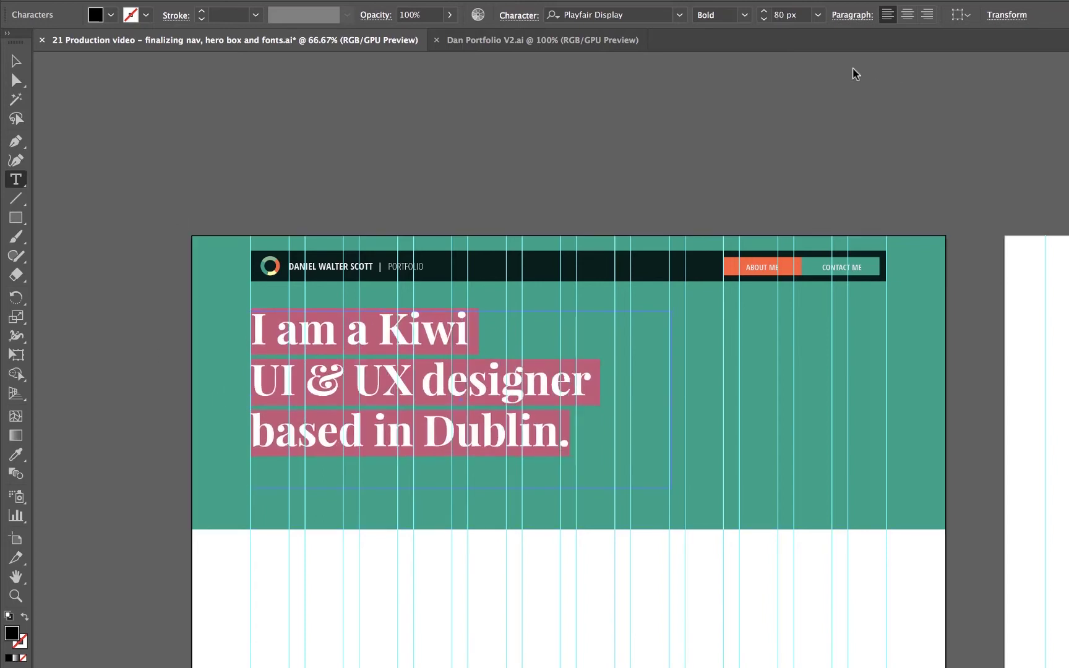
pyautogui.click(108, 17)
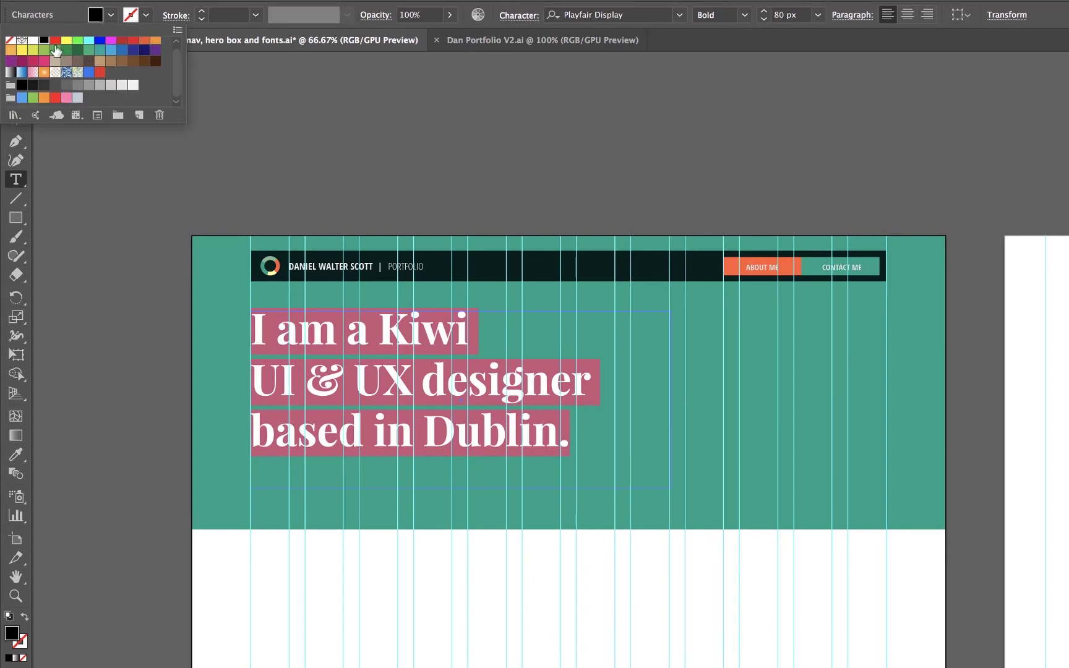
pyautogui.click(33, 41)
pyautogui.click(133, 84)
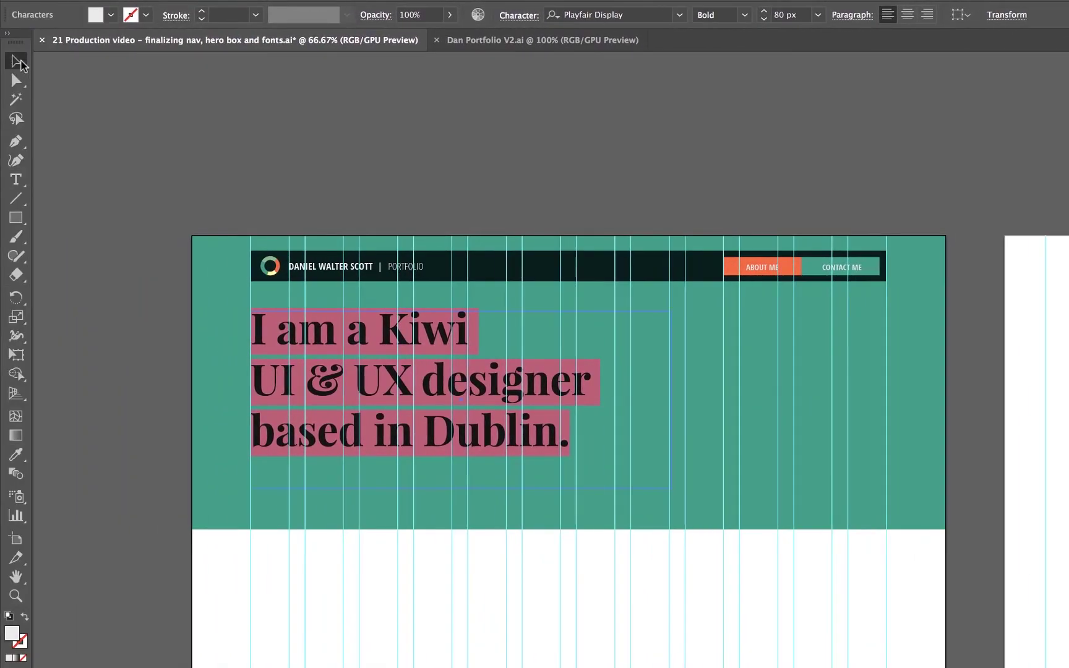
pyautogui.press('super+shift+a')
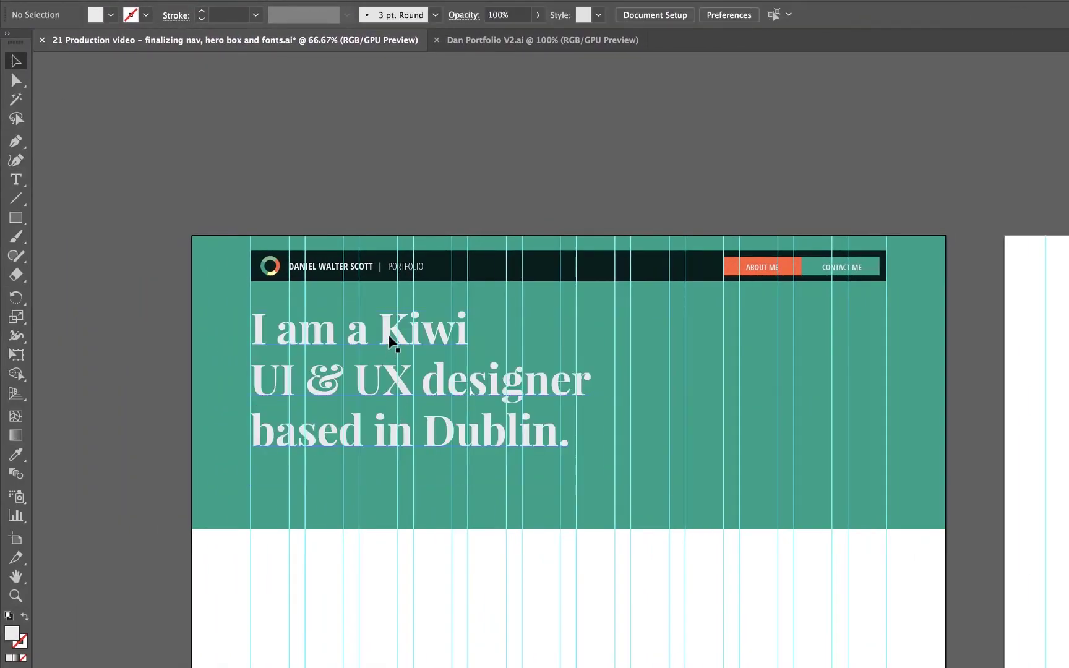
# Move the headline right and down, and stretch the hero box to 653 px tall
pyautogui.moveTo(385, 337); pyautogui.dragTo(435, 336)
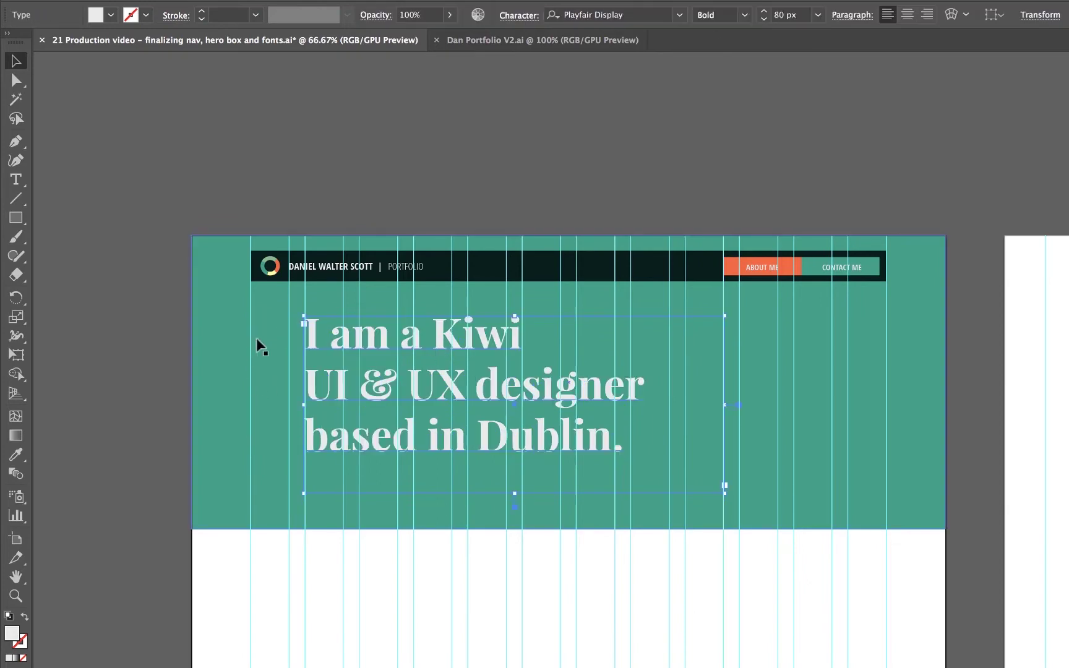
pyautogui.click(363, 198)
pyautogui.click(450, 390)
pyautogui.moveTo(433, 338); pyautogui.dragTo(426, 379)
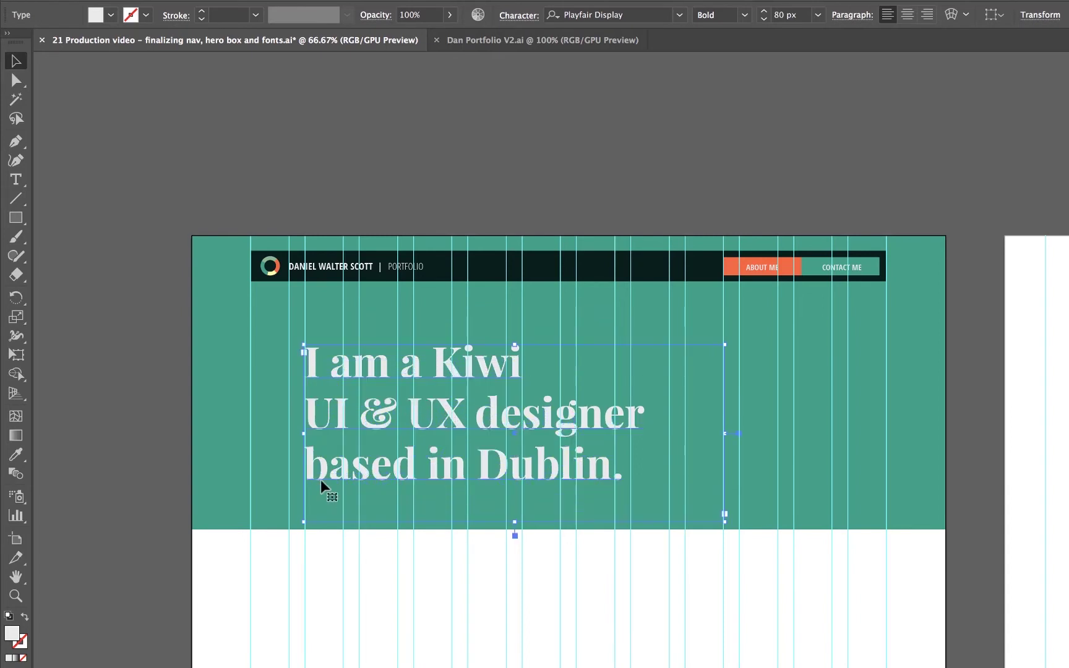
pyautogui.moveTo(418, 365); pyautogui.dragTo(418, 380)
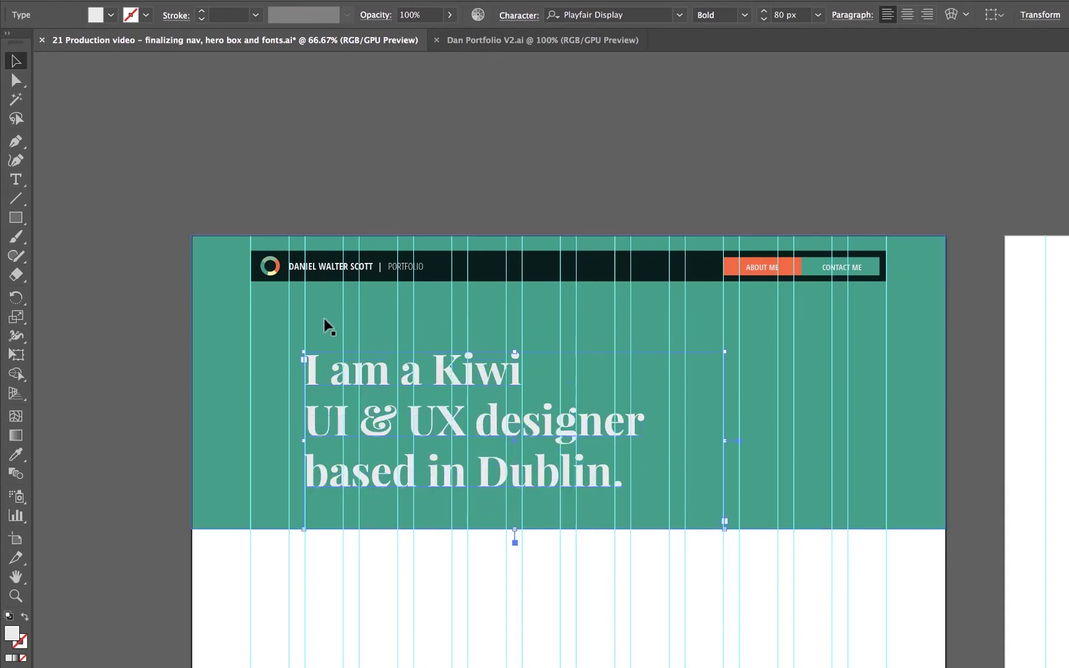
pyautogui.click(795, 510)
pyautogui.moveTo(569, 528); pyautogui.dragTo(574, 567)
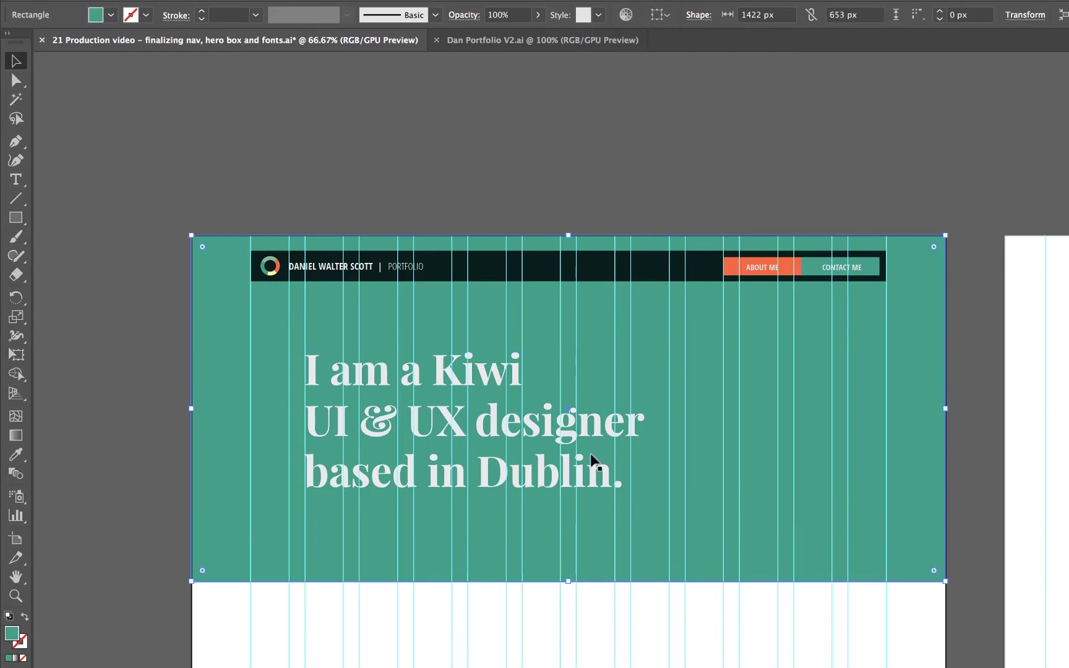
# Draw a white 987 px horizontal line under the headline, then hide the column guides
pyautogui.click(17, 205)
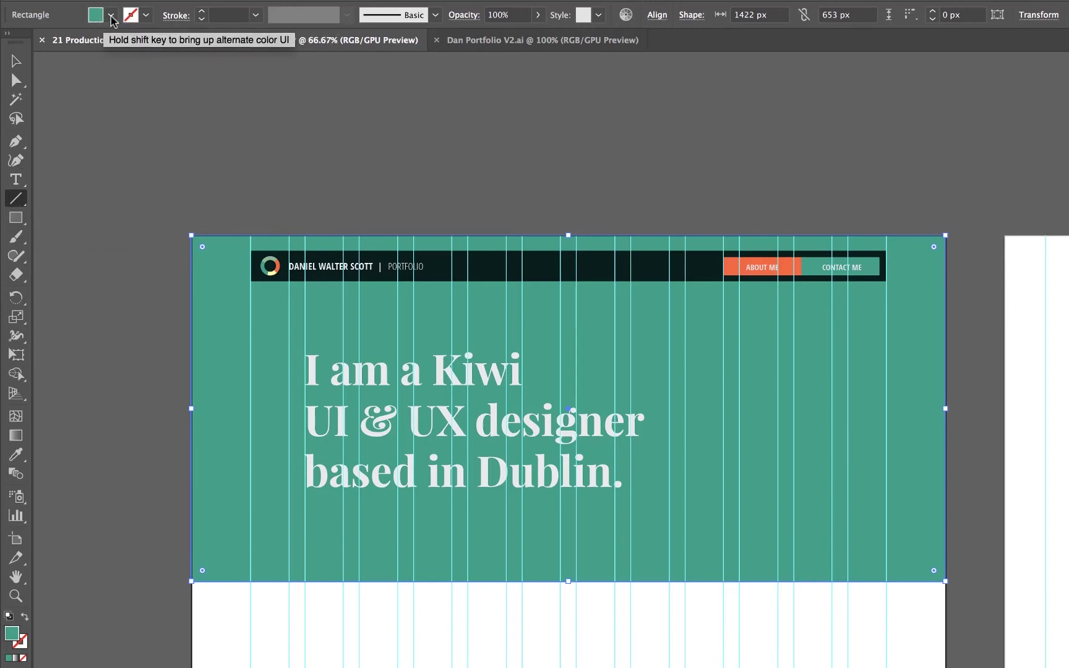
pyautogui.click(146, 15)
pyautogui.click(133, 88)
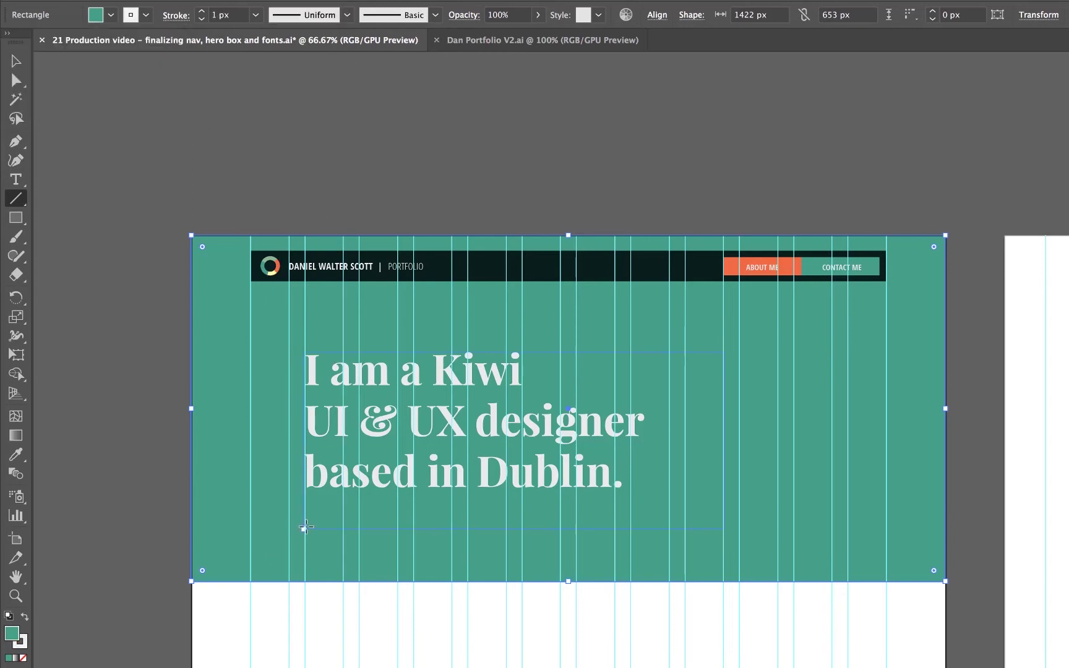
pyautogui.moveTo(307, 514); pyautogui.dragTo(831, 514)
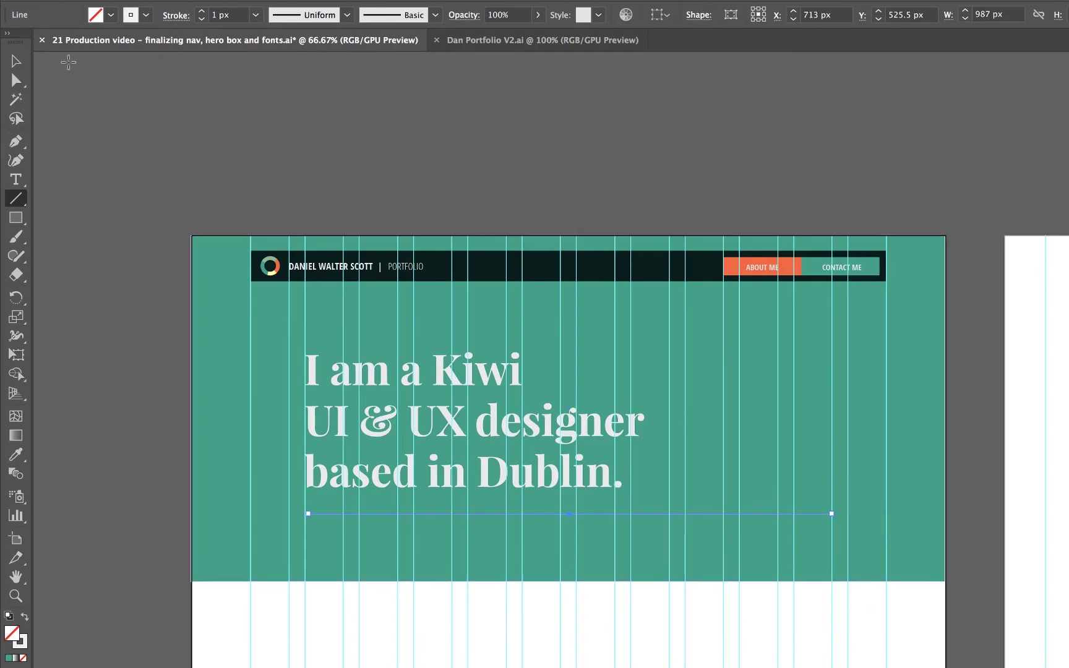
pyautogui.click(15, 61)
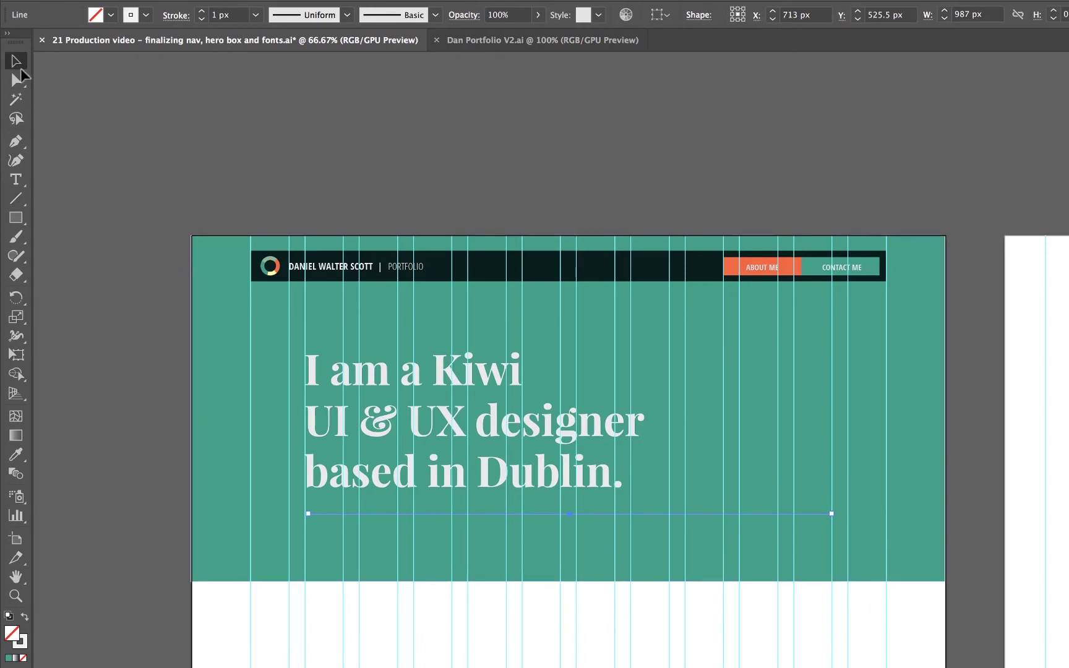
pyautogui.click(227, 320)
pyautogui.press('super+semicolon')
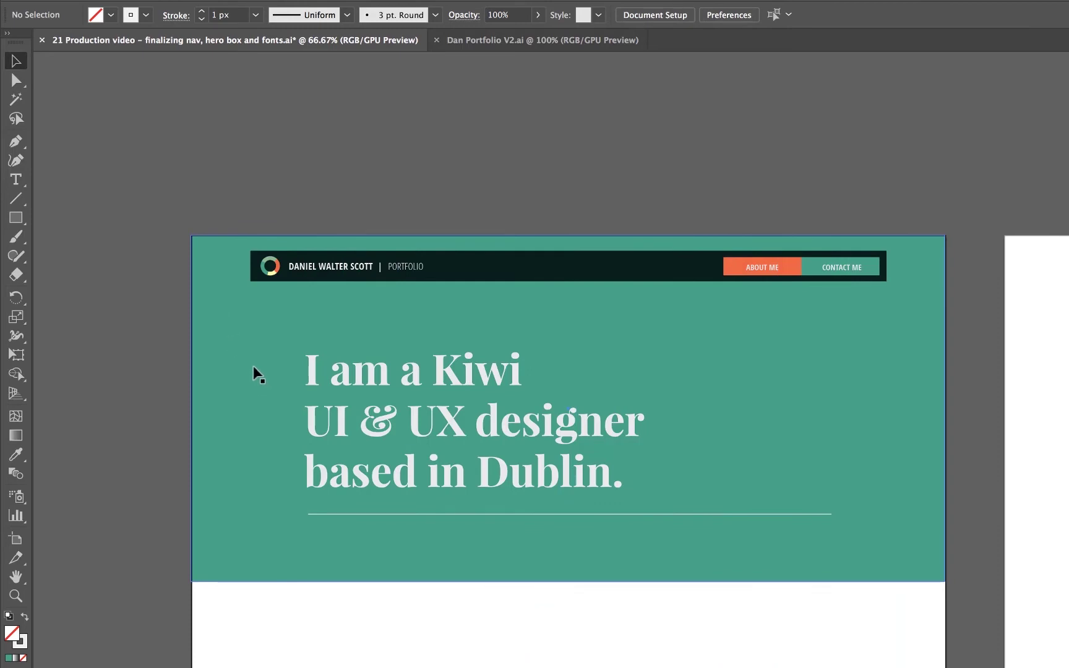
# Duplicate the orange ABOUT ME button and place the copy below the white line
pyautogui.click(771, 266)
pyautogui.keyDown('shift'); pyautogui.click(795, 268); pyautogui.keyUp('shift')
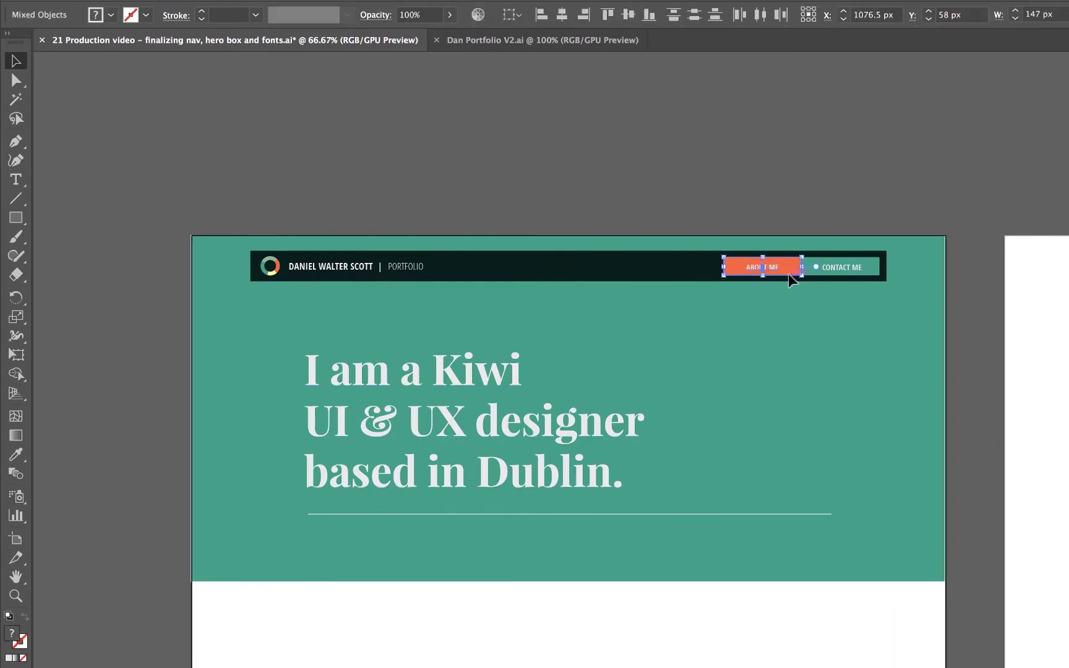
pyautogui.press('super+v')
pyautogui.moveTo(573, 397); pyautogui.dragTo(421, 548)
pyautogui.click(412, 540)
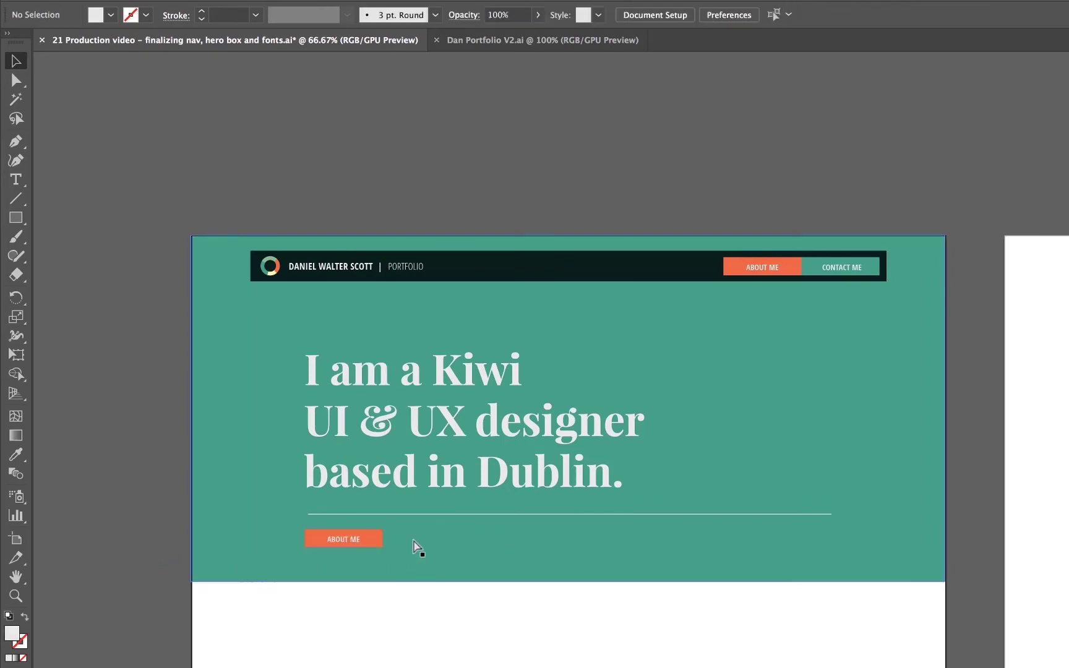
# Enlarge the copied orange button to 179×49 px and centre its text
pyautogui.press('super+equal')
pyautogui.press('super+equal')
pyautogui.press('super+equal')
pyautogui.scroll(-6, 405, 513)
pyautogui.hscroll(-10, 405, 513)
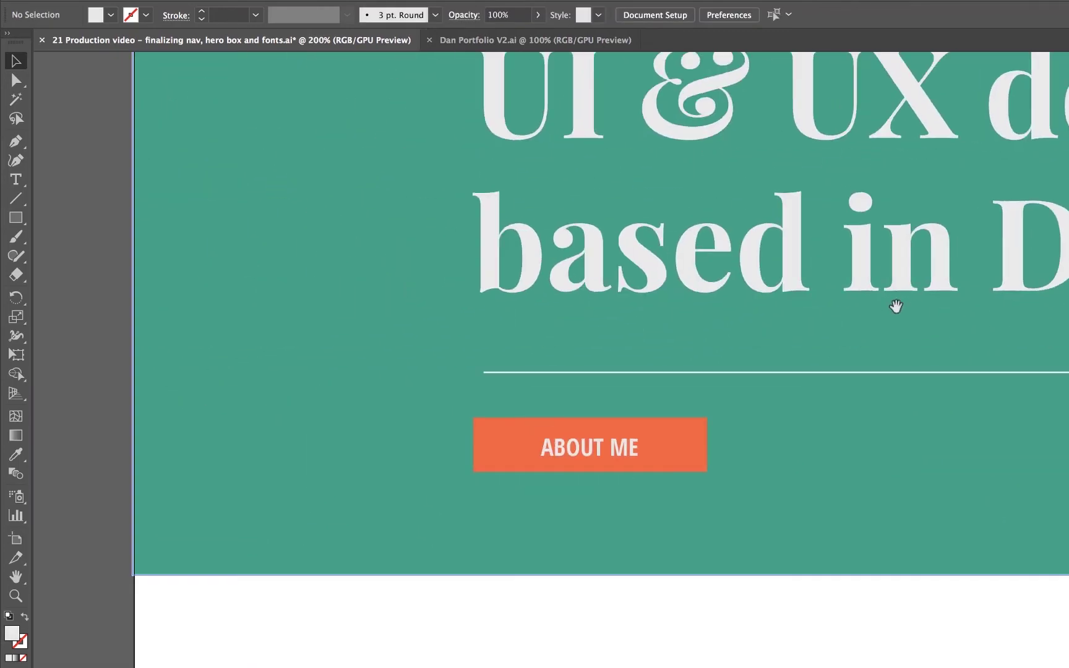
pyautogui.click(671, 444)
pyautogui.moveTo(707, 473); pyautogui.dragTo(757, 495)
pyautogui.click(630, 448)
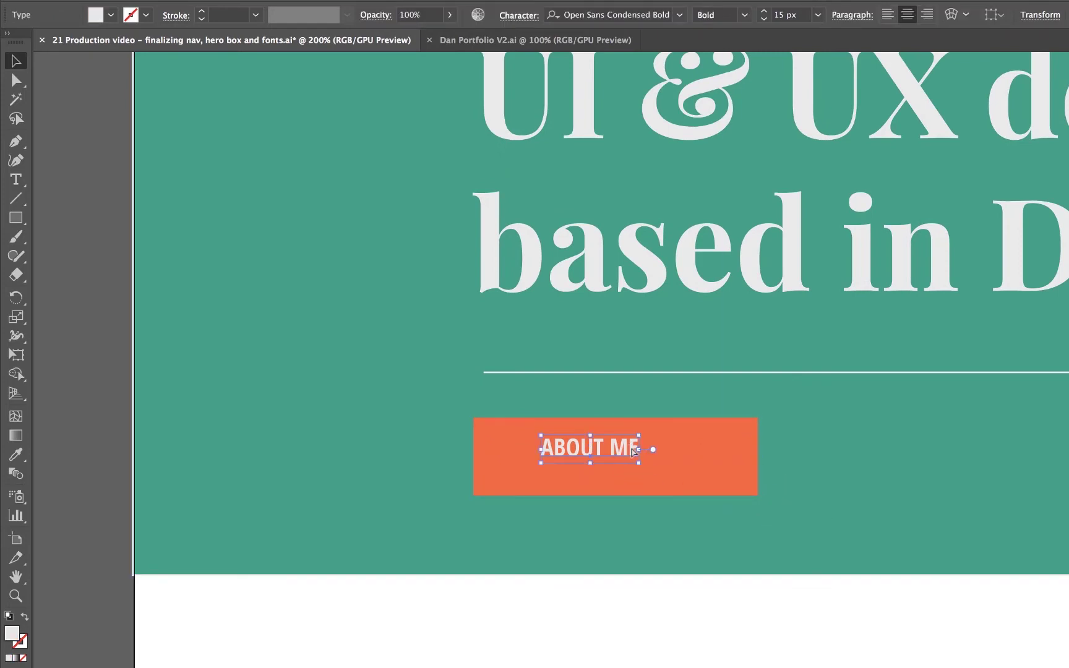
pyautogui.moveTo(637, 451); pyautogui.dragTo(653, 455)
# Replace the button text with LET'S TALK, enlarge it to 19 px, and centre it
pyautogui.doubleClick(653, 455)
pyautogui.hotkey('ctrl', 'a')
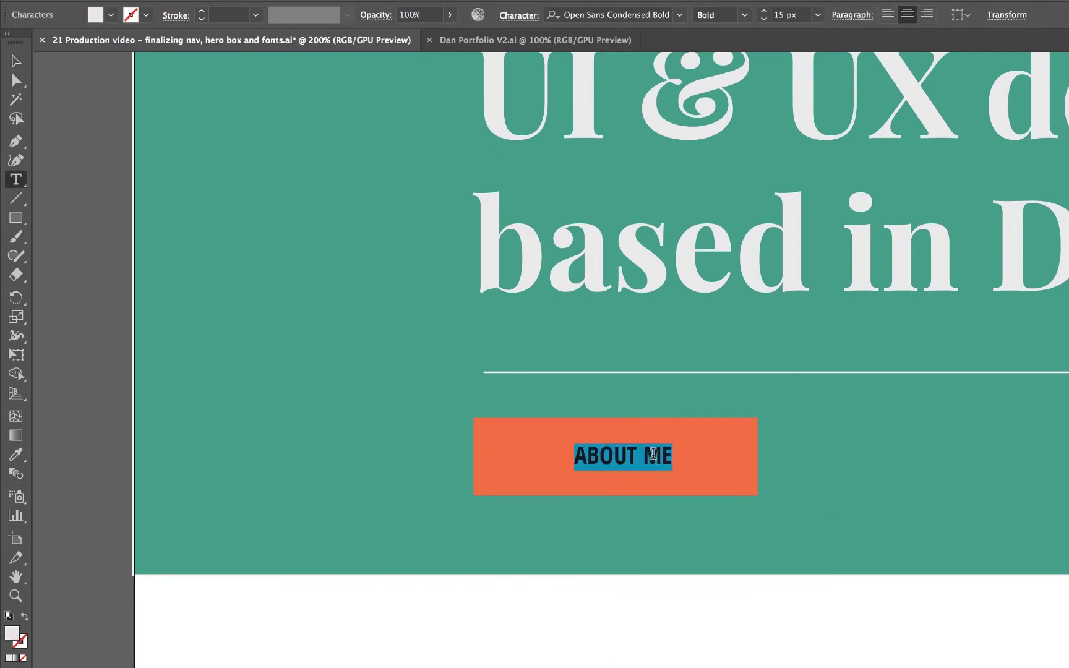
pyautogui.press('BackSpace')
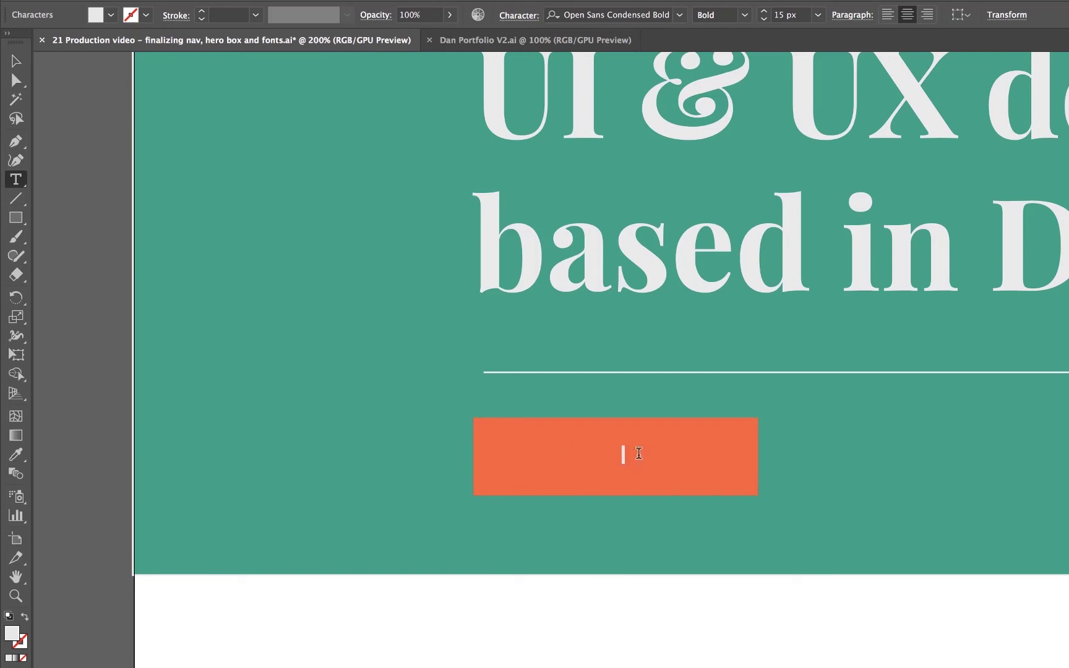
pyautogui.write("LET'S TALK")
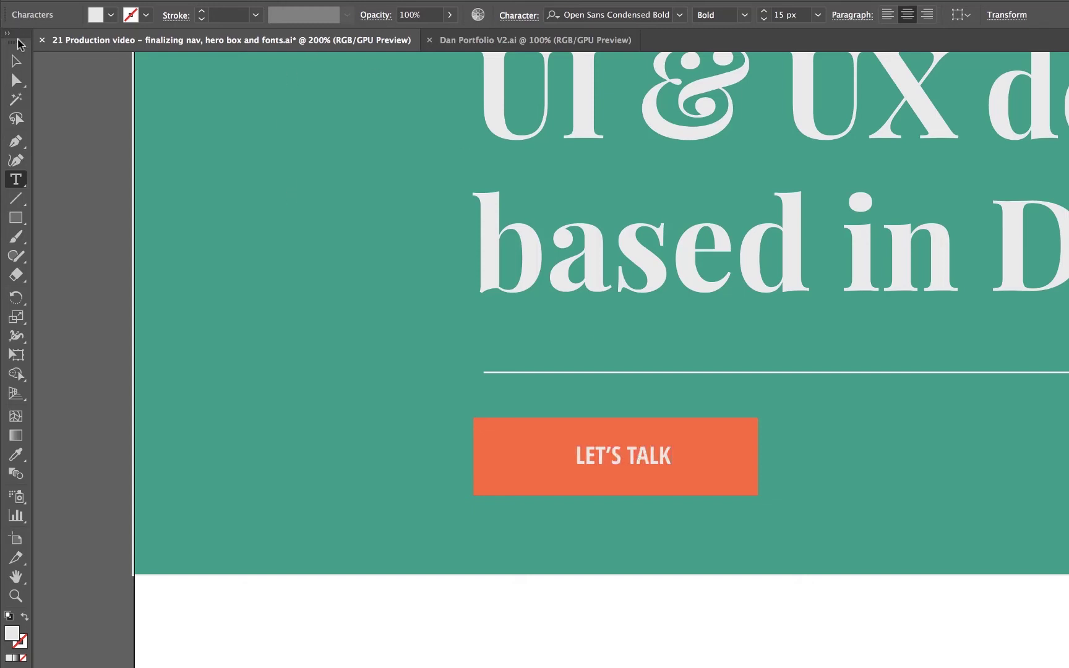
pyautogui.hotkey('ctrl', 'a')
pyautogui.hotkey('ctrl', 'shift', '.')
pyautogui.hotkey('ctrl', 'shift', '.')
pyautogui.click(18, 63)
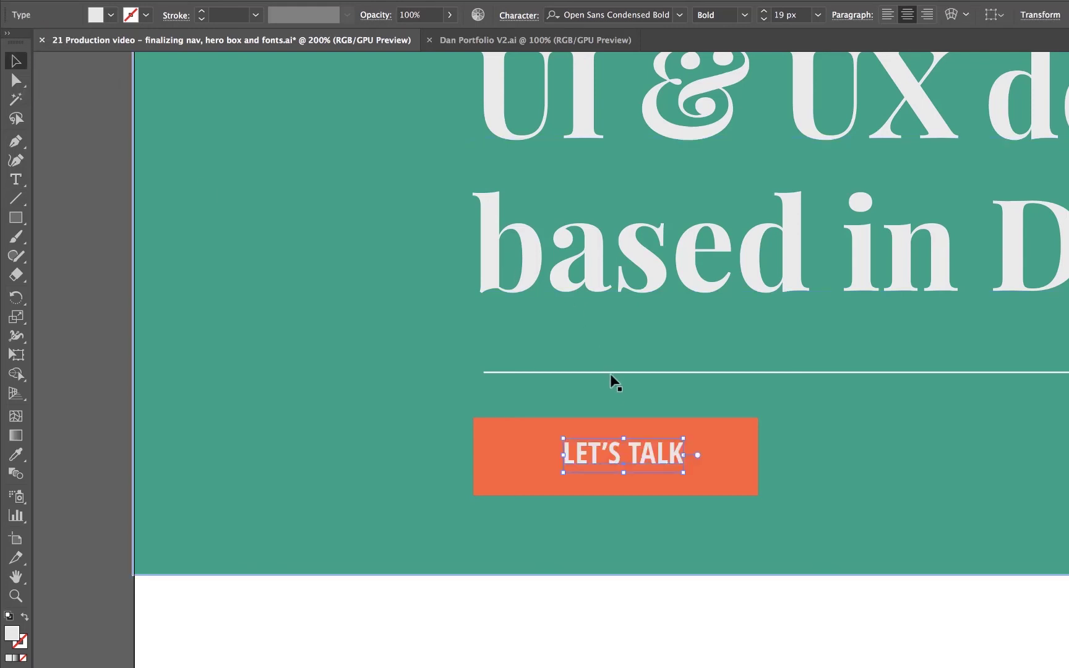
pyautogui.press('Left')
pyautogui.press('Left')
pyautogui.press('Left')
pyautogui.press('Down')
pyautogui.press('Down')
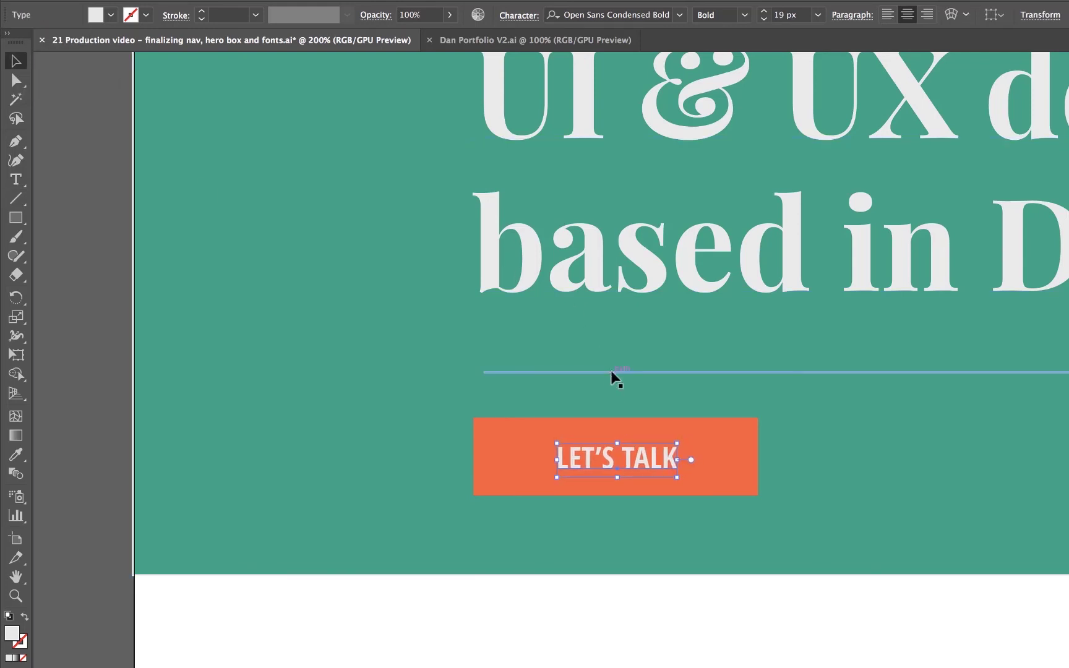
pyautogui.click(716, 592)
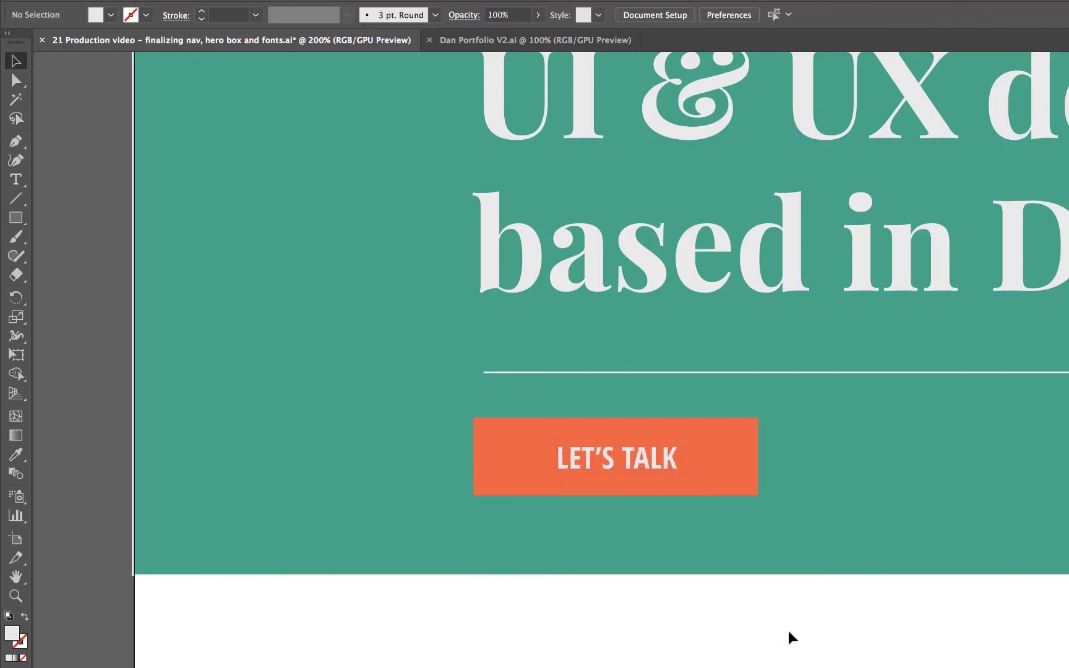
# Set the hero rectangle's stroke to None
pyautogui.click(325, 436)
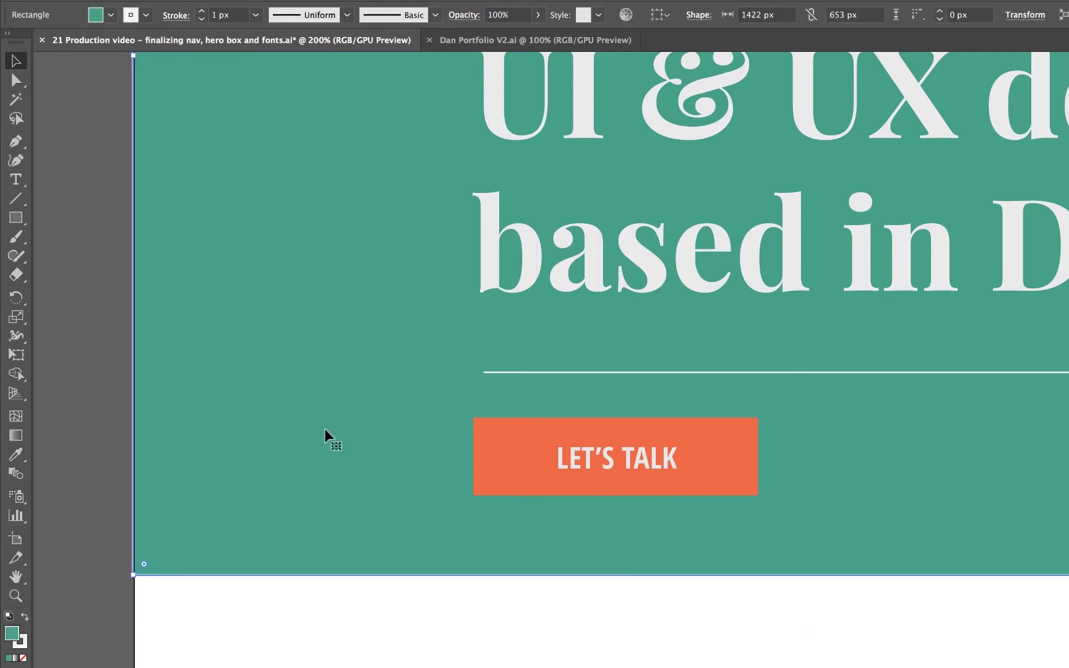
pyautogui.click(249, 589)
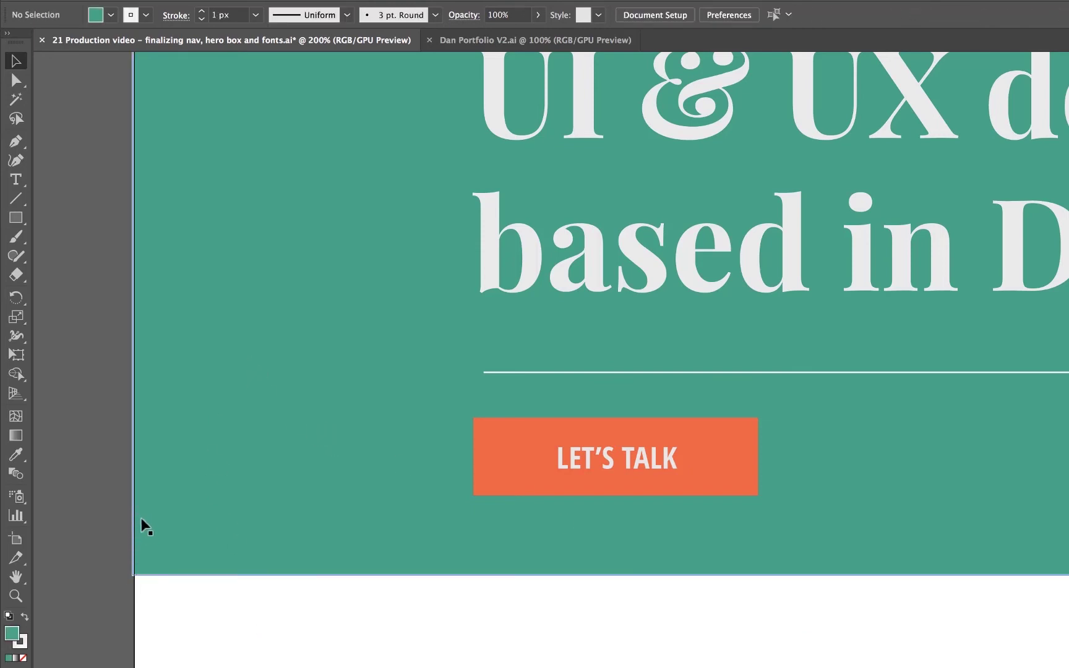
pyautogui.click(209, 529)
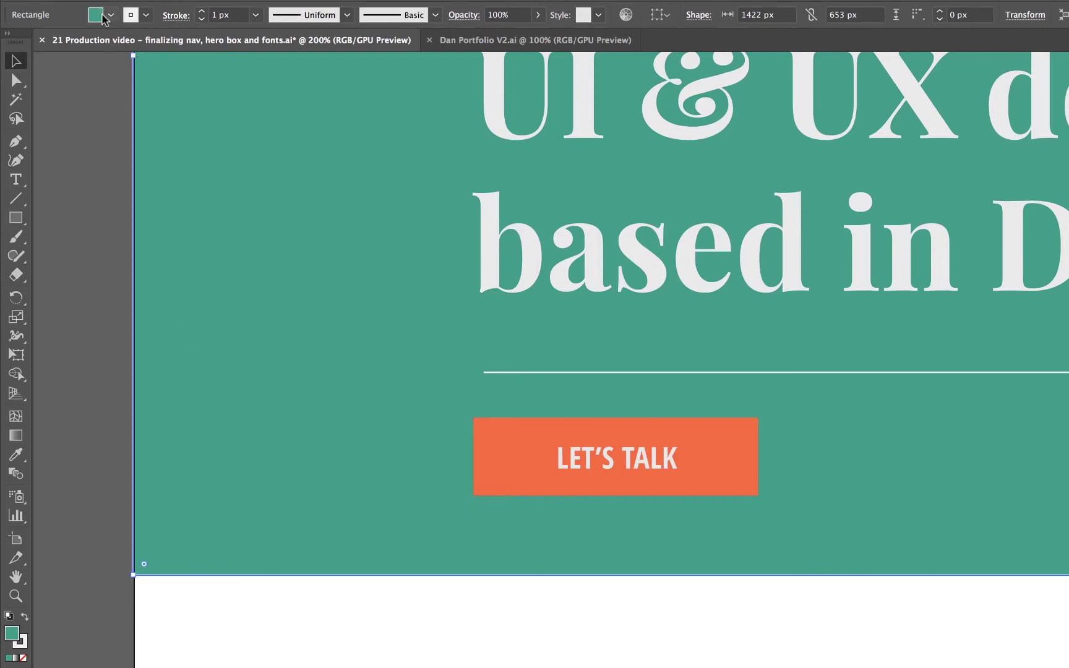
pyautogui.click(141, 15)
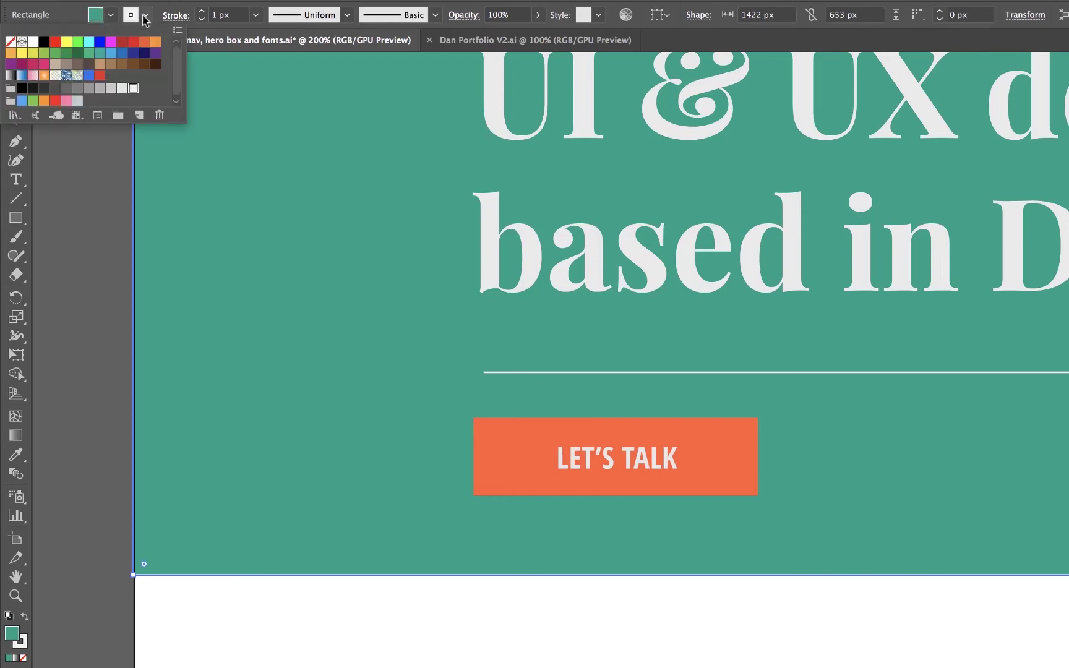
pyautogui.click(10, 41)
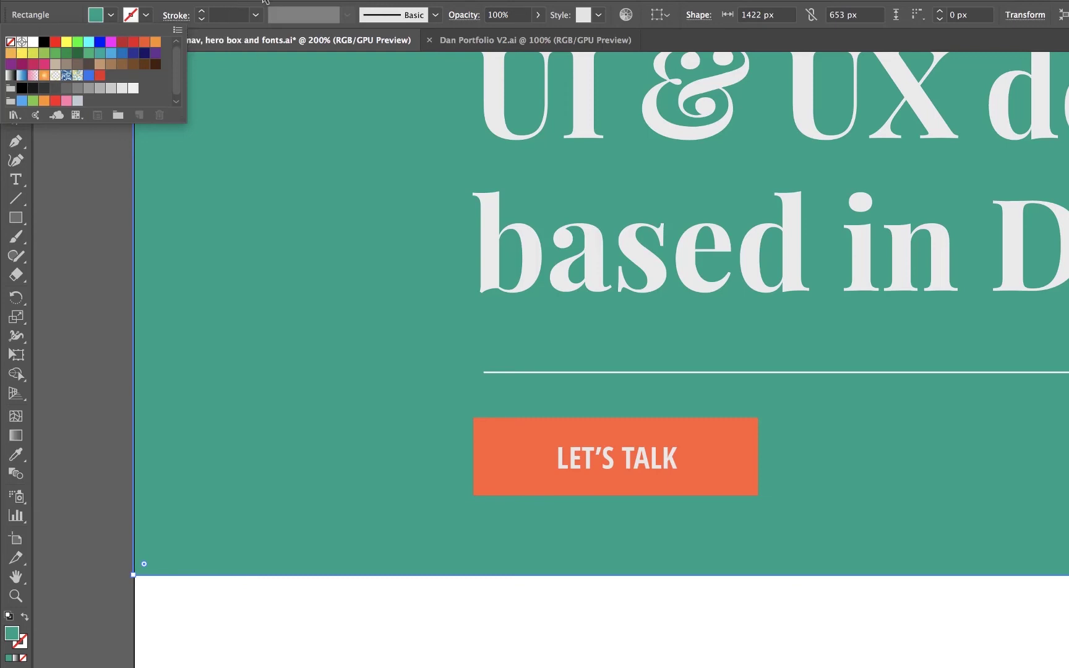
pyautogui.click(296, 615)
# Pull the hero box's left edge flush with the artboard edge at 1421×653 px
pyautogui.click(257, 476)
pyautogui.moveTo(131, 59); pyautogui.dragTo(158, 72)
pyautogui.moveTo(161, 172); pyautogui.dragTo(133, 168)
pyautogui.click(74, 174)
pyautogui.press('super+minus')
pyautogui.press('super+minus')
pyautogui.press('super+minus')
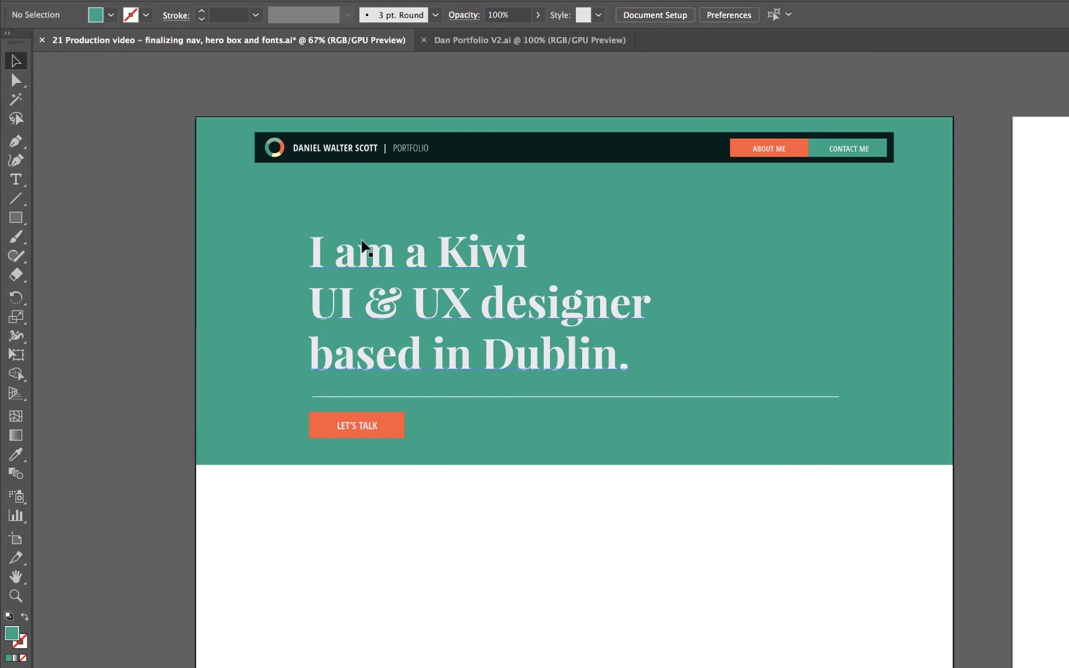
# Copy ABOUT ME above the headline and retype it as I'M CURRENTLY AVAILABLE FOR WORK
pyautogui.click(765, 152)
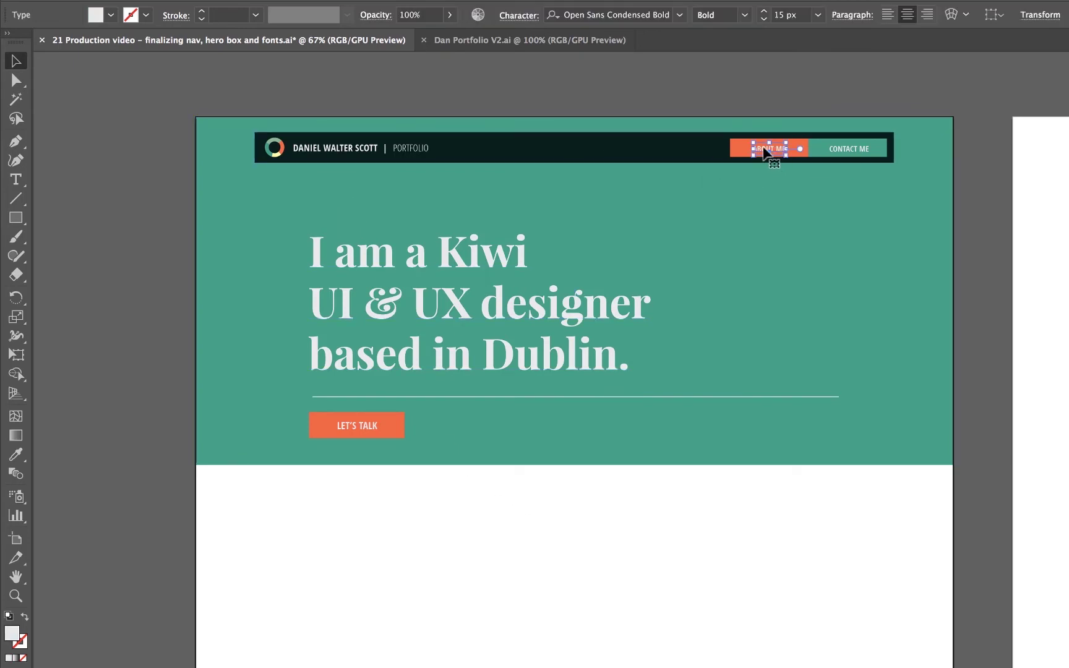
pyautogui.moveTo(765, 153); pyautogui.dragTo(360, 221)
pyautogui.press('super+equal')
pyautogui.press('super+equal')
pyautogui.press('super+equal')
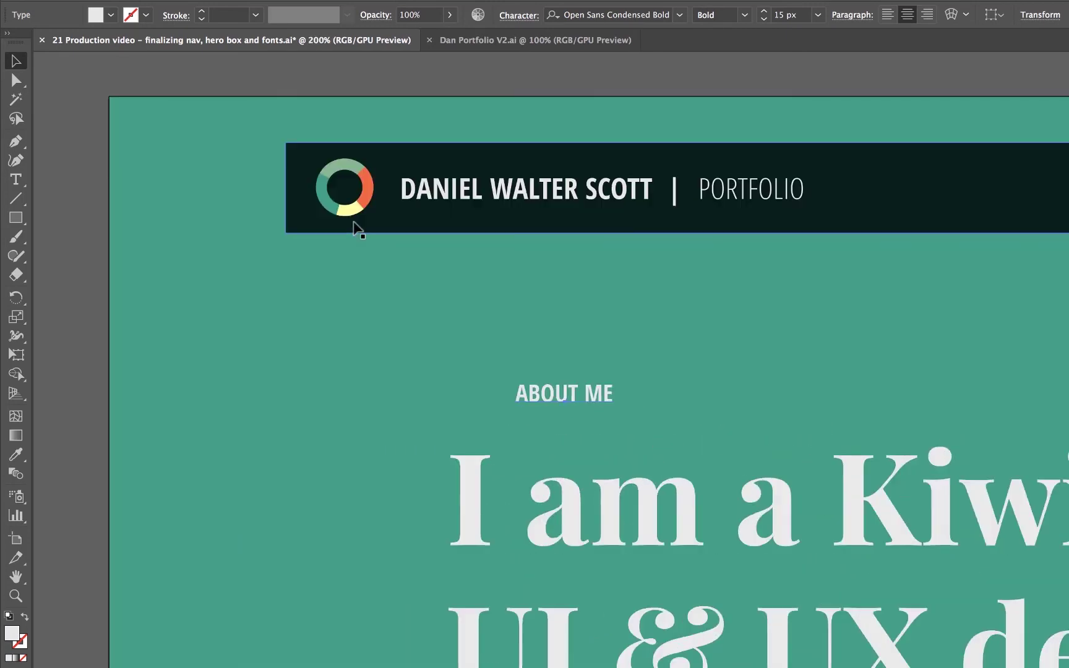
pyautogui.tripleClick(531, 389)
pyautogui.write("I'M")
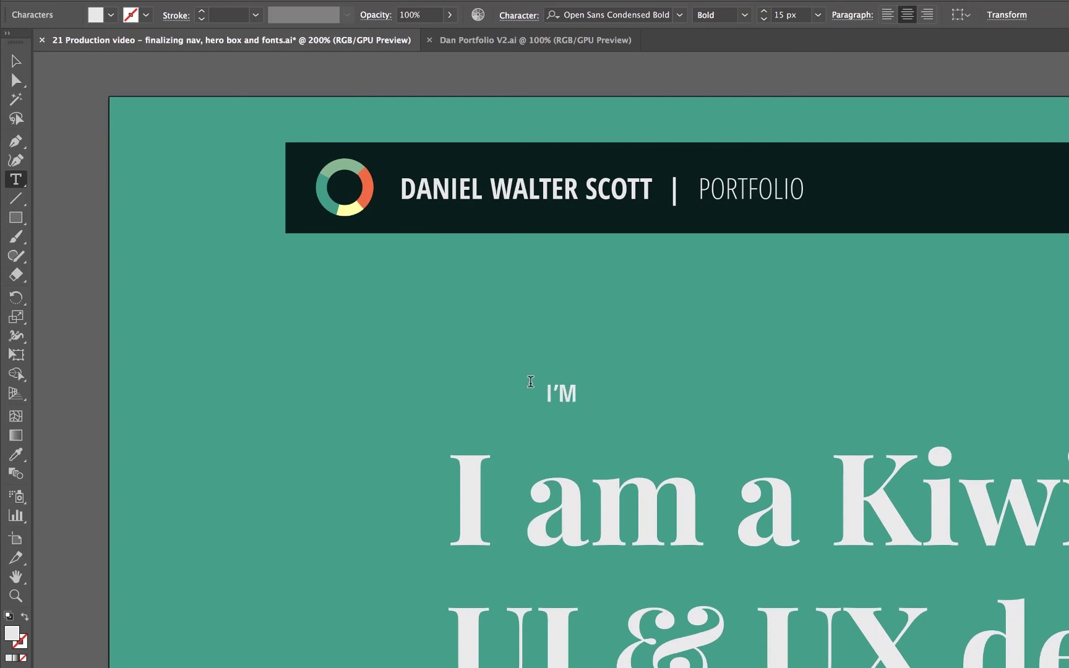
pyautogui.write(' CURRENTLY')
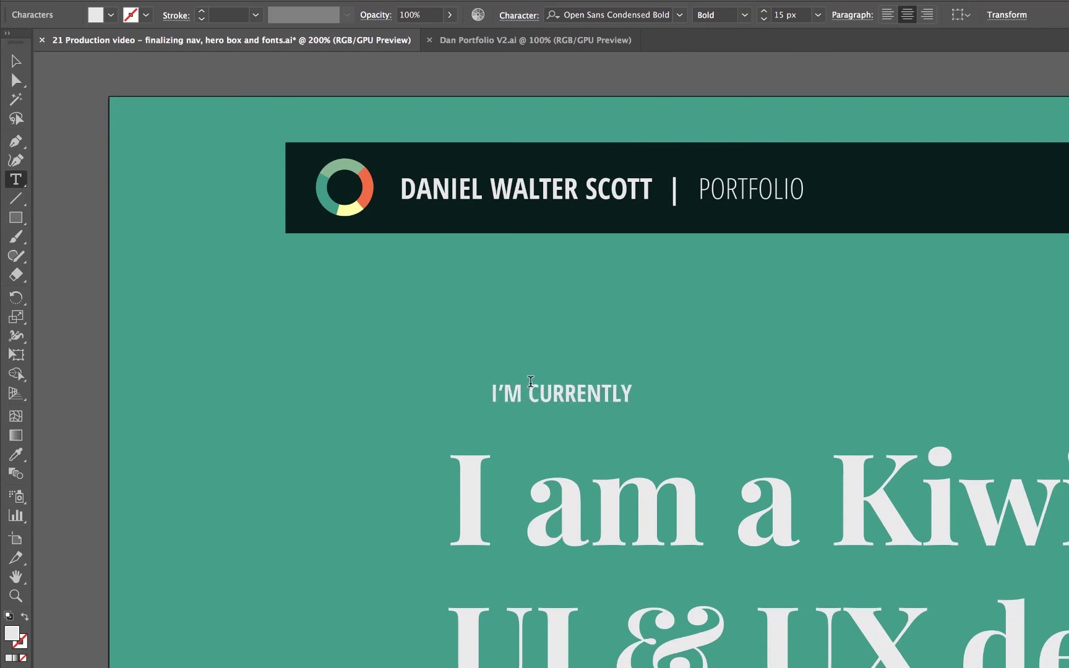
pyautogui.write(' A')
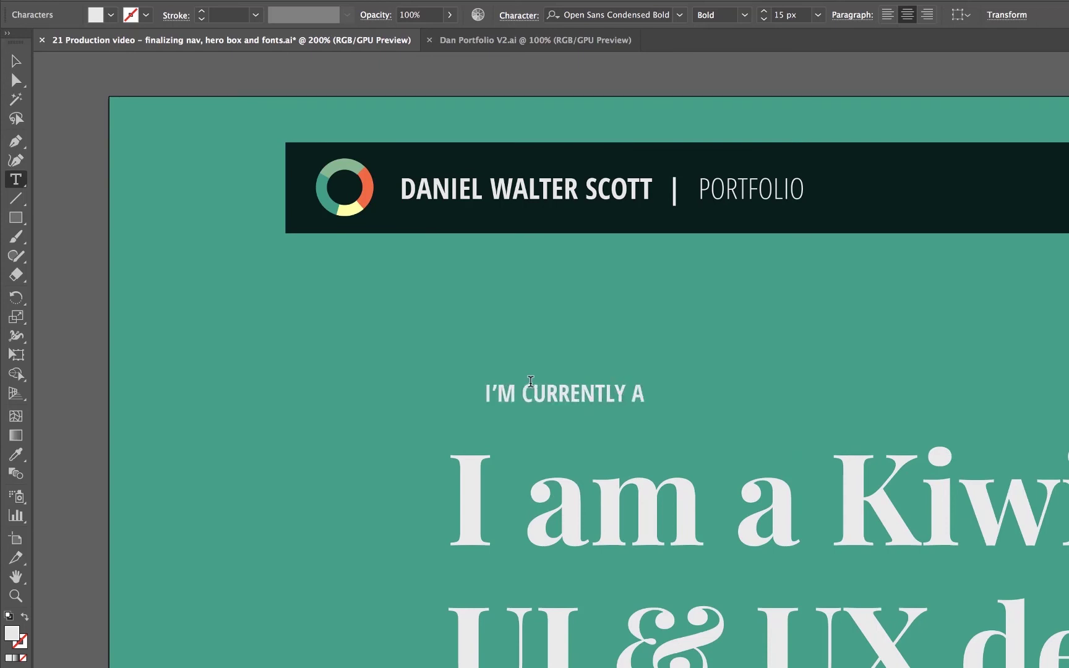
pyautogui.write('VAILA')
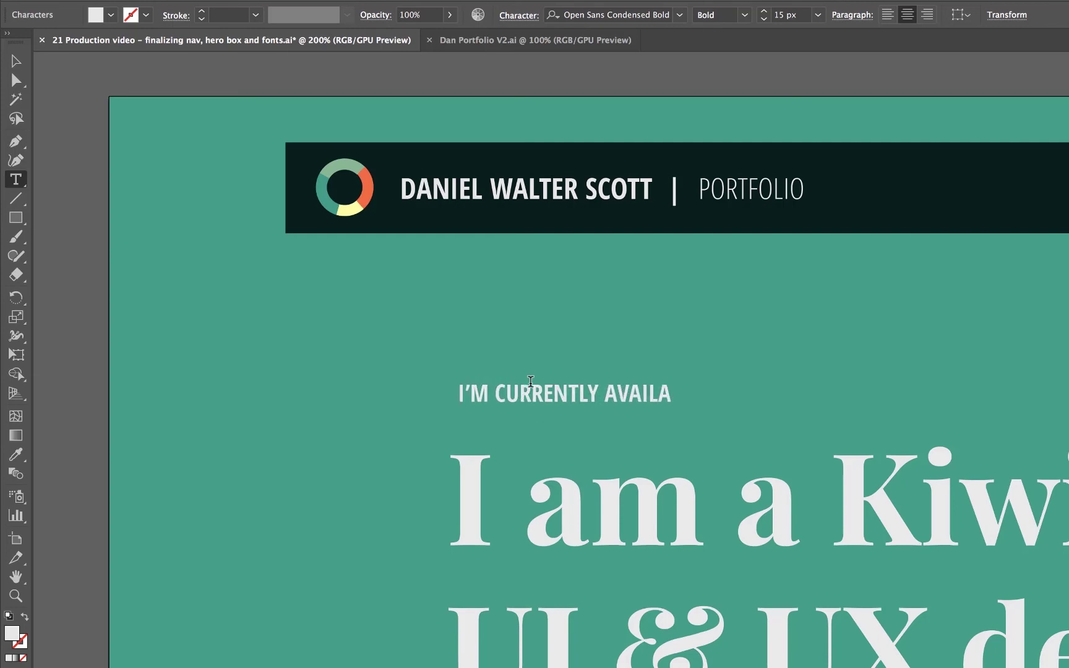
pyautogui.write('BLE FOR WORK')
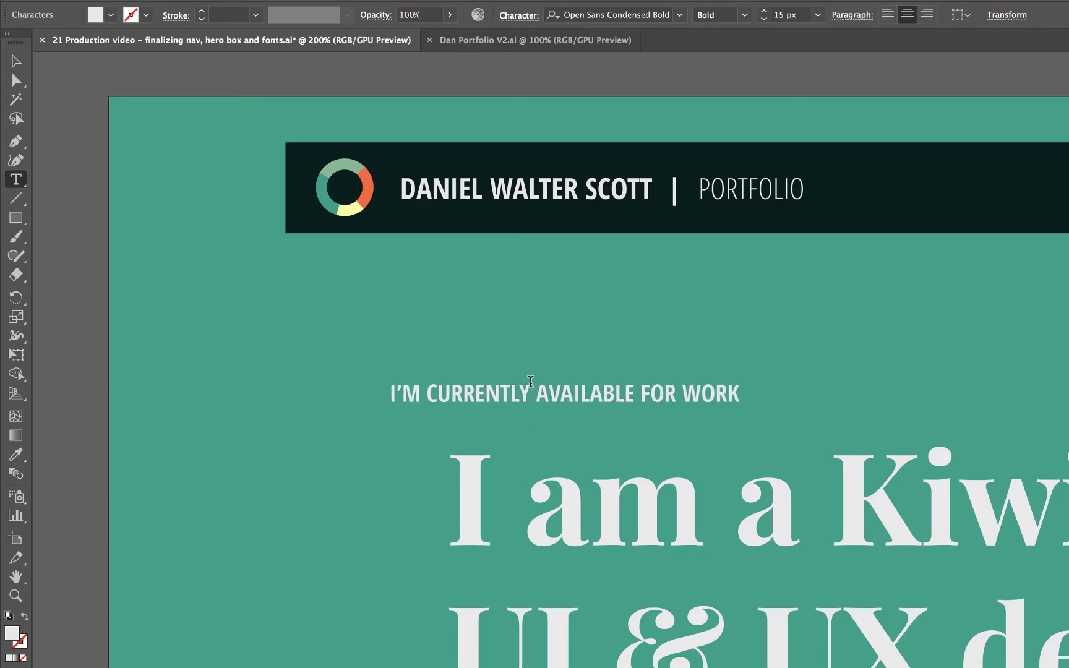
# Colour the tagline pale yellow and shift it 63 px right
pyautogui.tripleClick(604, 379)
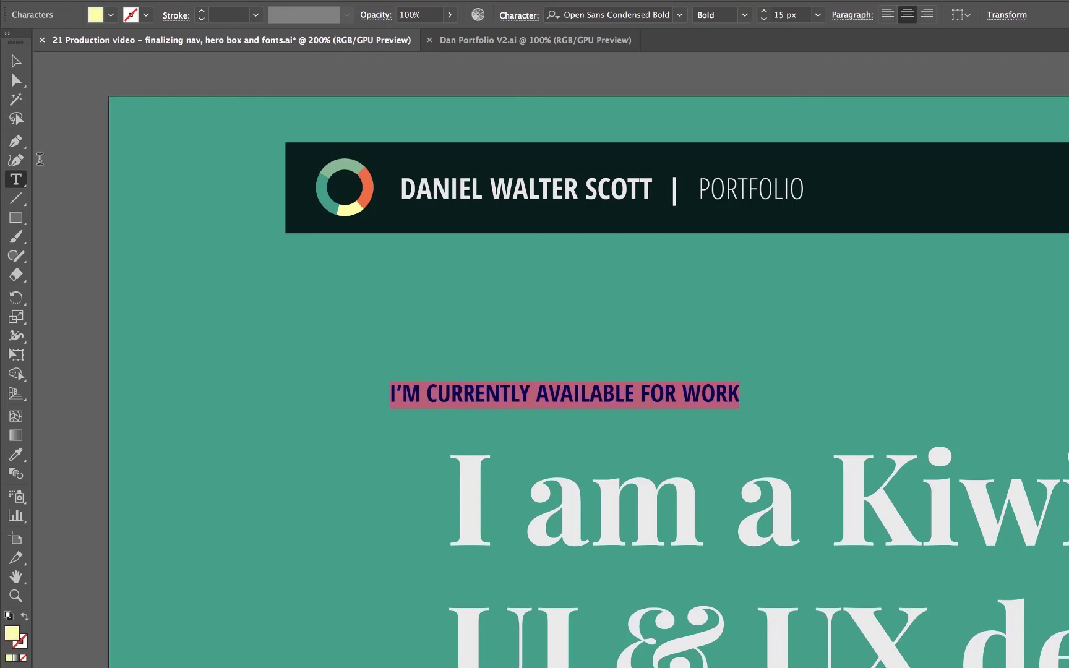
pyautogui.press('Escape')
pyautogui.click(732, 412)
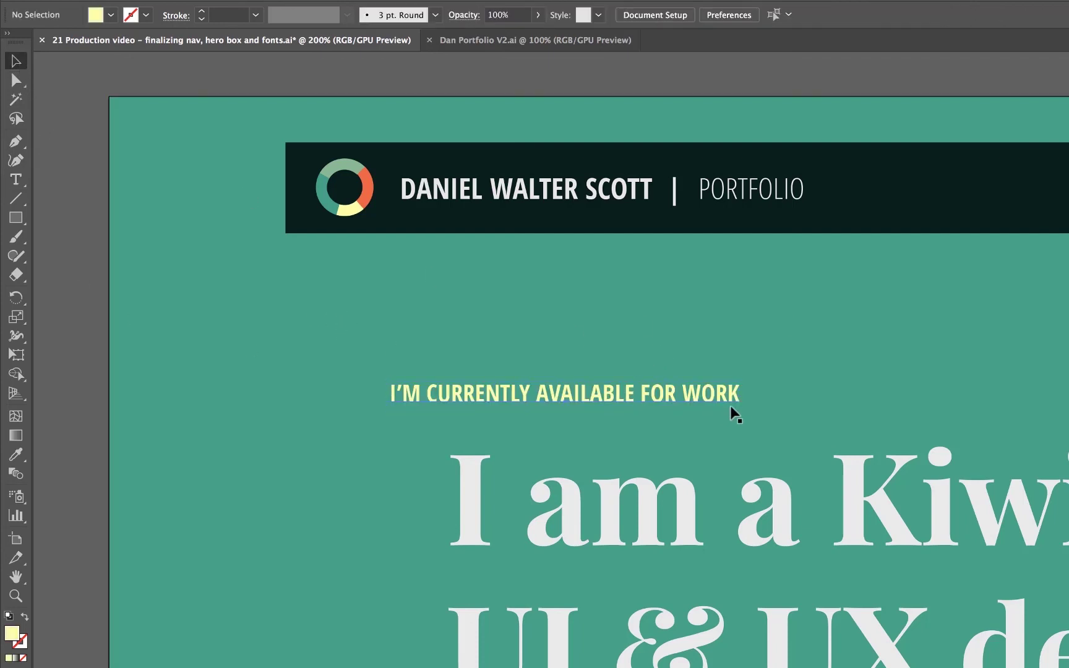
pyautogui.moveTo(666, 398); pyautogui.dragTo(783, 401)
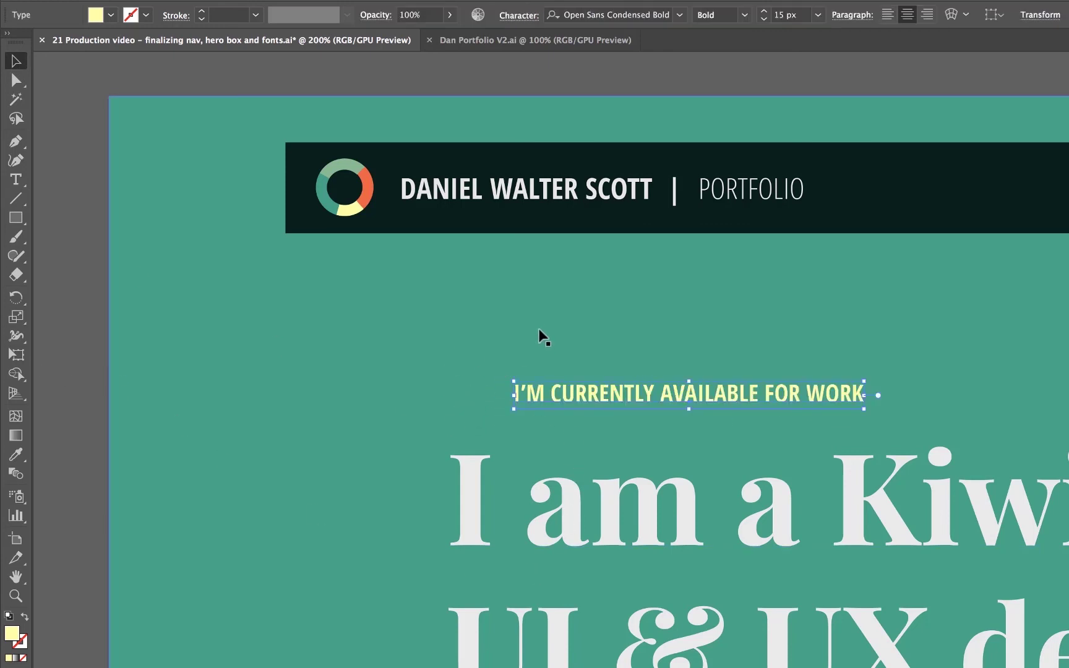
pyautogui.click(81, 149)
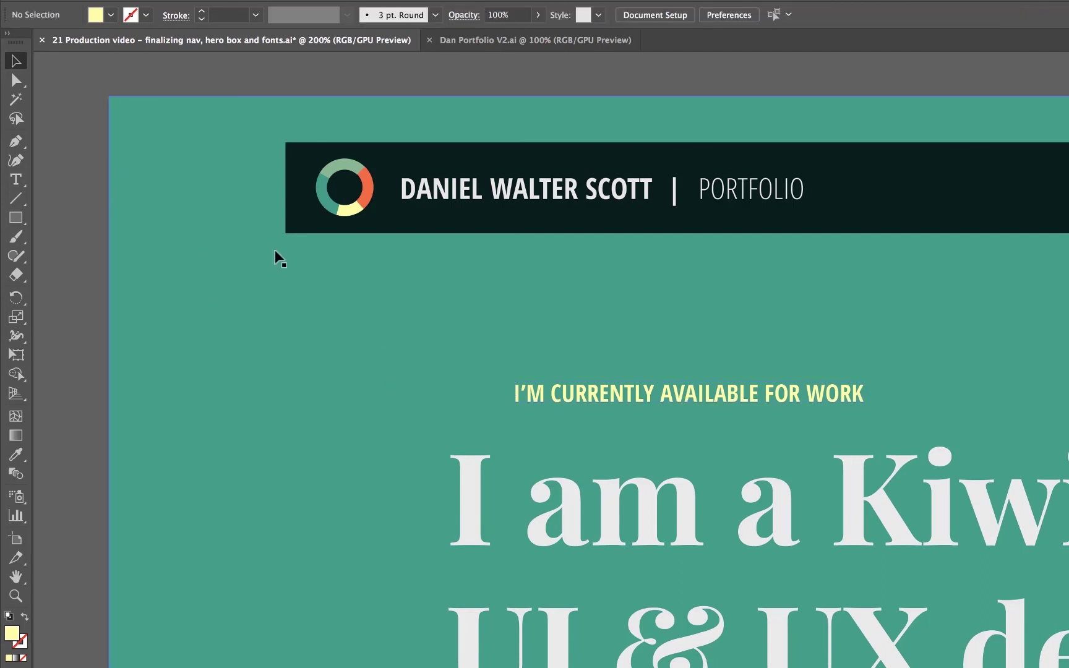
# Draw a 36 px circle beside the tagline and fill it with the theme green
pyautogui.moveTo(15, 218); pyautogui.dragTo(76, 257)
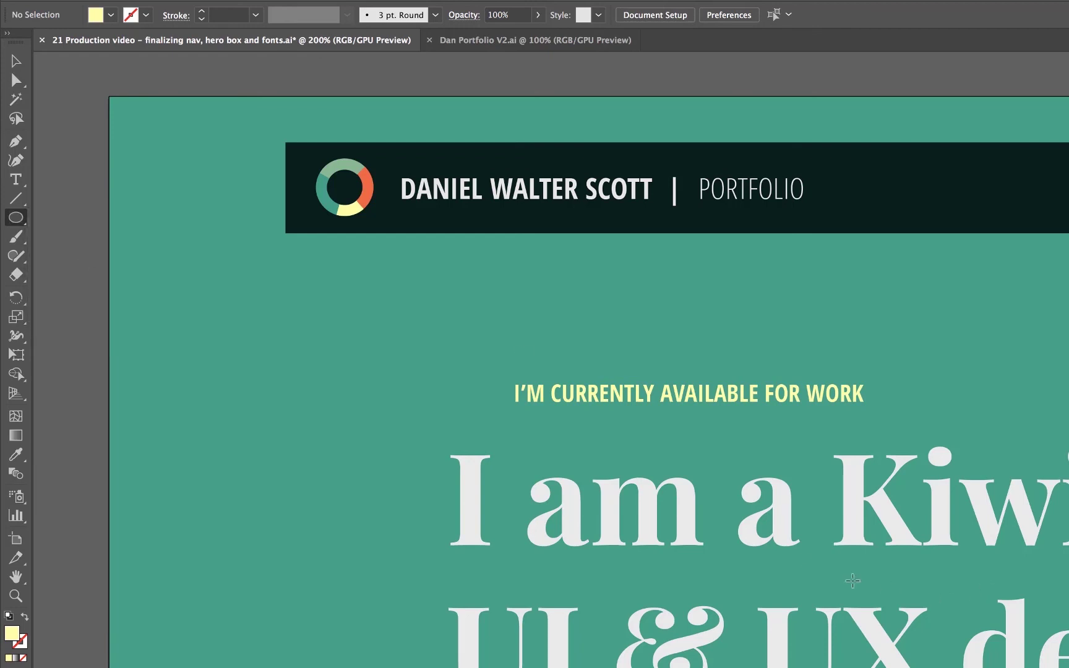
pyautogui.moveTo(423, 340); pyautogui.dragTo(501, 418)
pyautogui.press('super+z')
pyautogui.moveTo(412, 351); pyautogui.dragTo(452, 410)
pyautogui.click(16, 61)
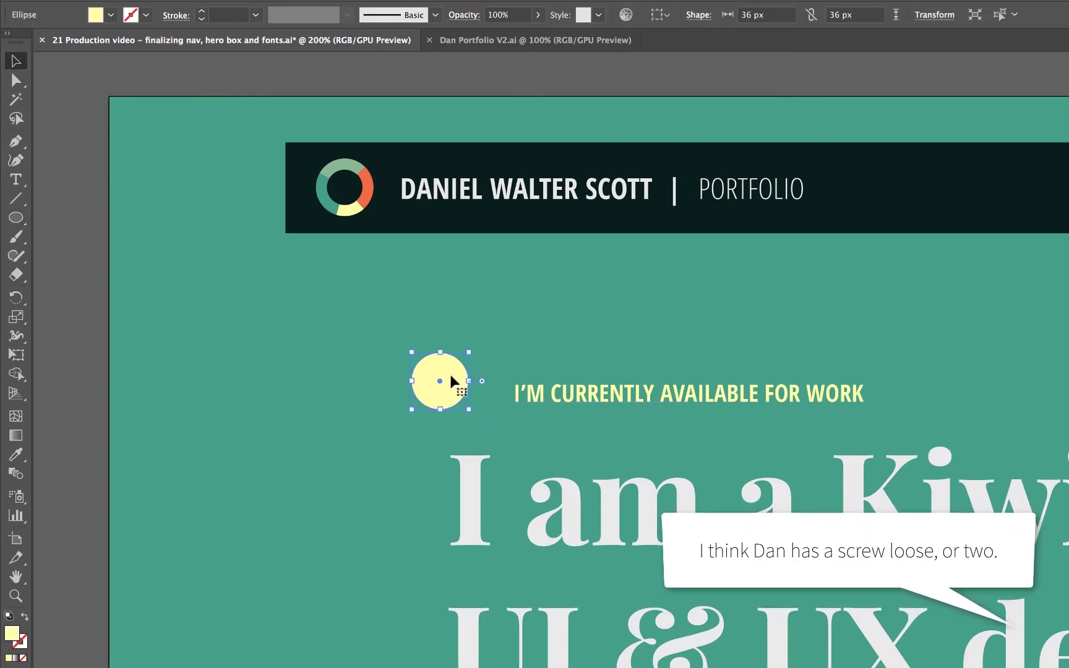
pyautogui.moveTo(451, 370); pyautogui.dragTo(488, 390)
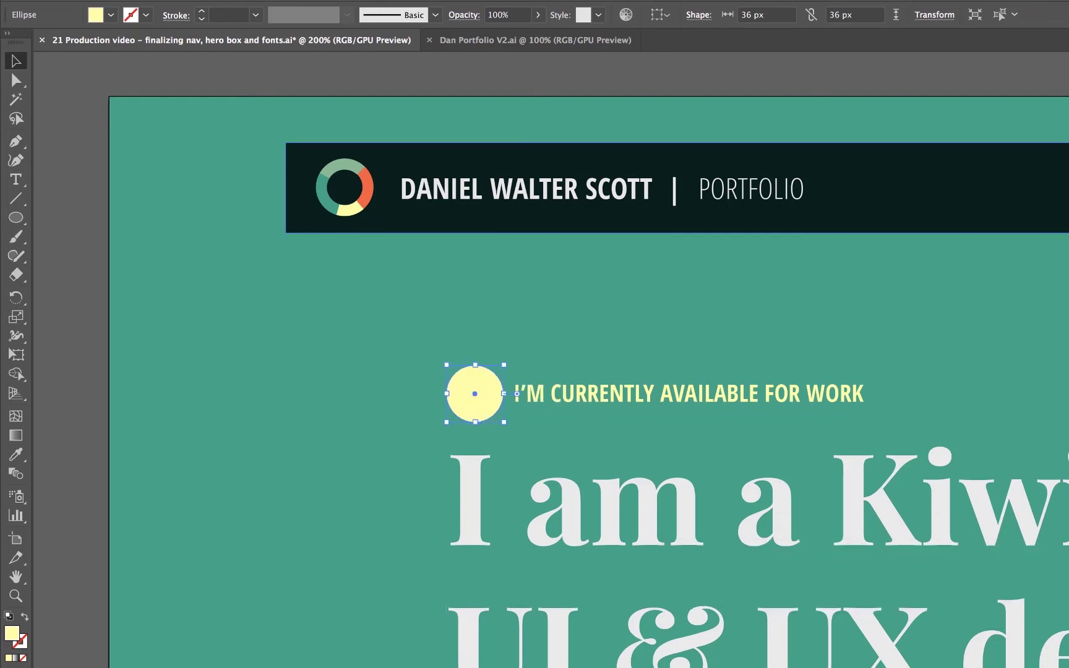
pyautogui.click(1004, 187)
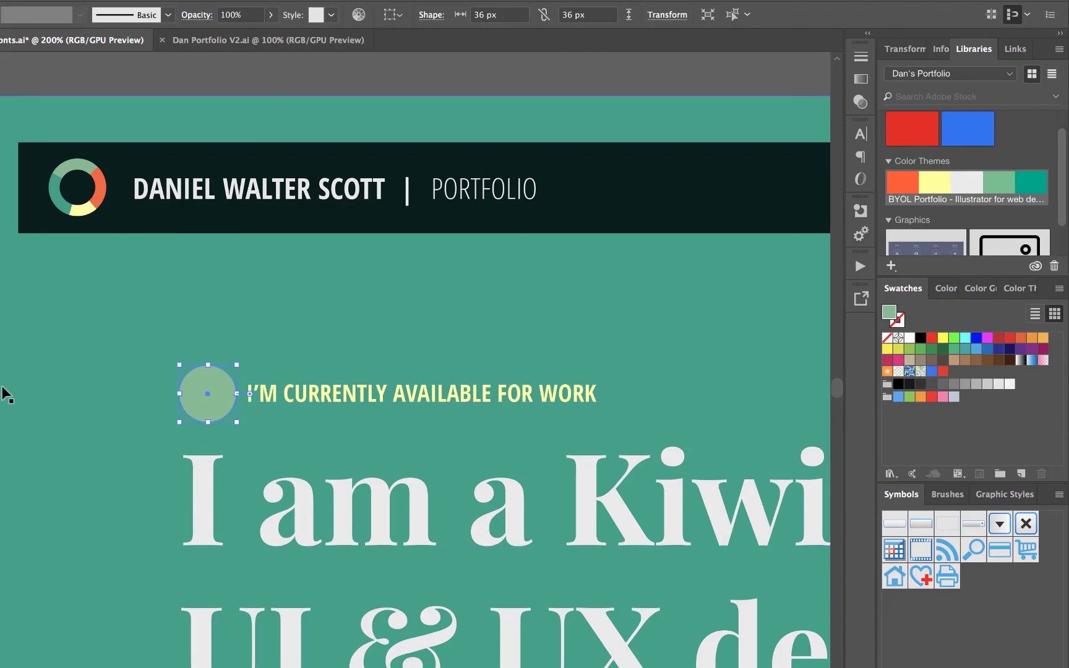
pyautogui.click(159, 368)
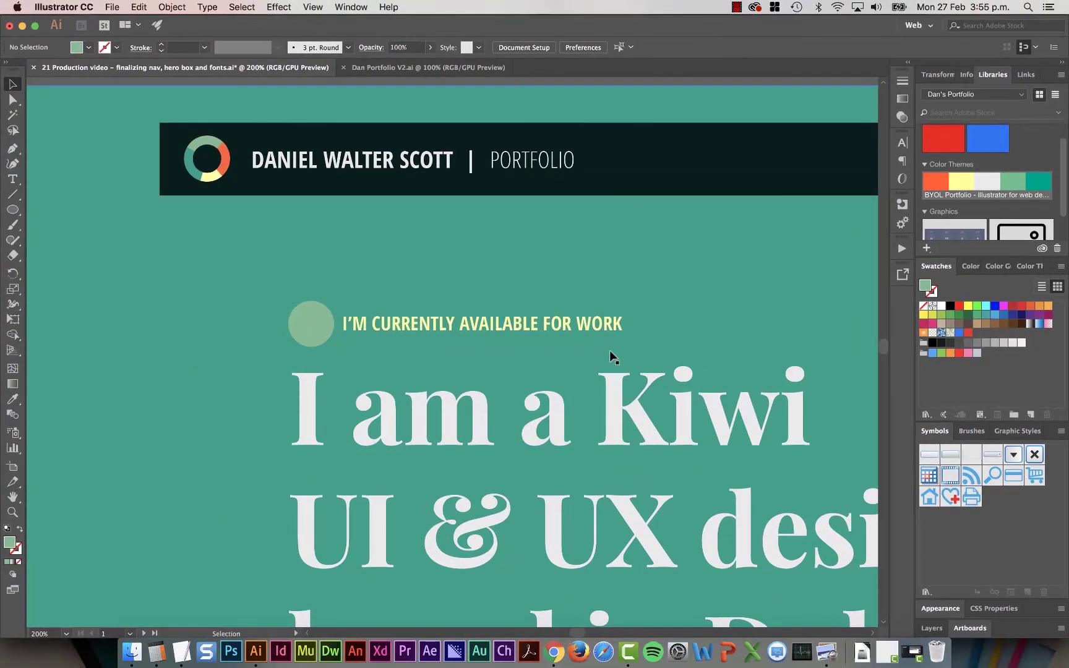
# Zoom to 100% and pan down so the nav bar, tagline, headline and LET'S TALK button all show
pyautogui.press('super+1')
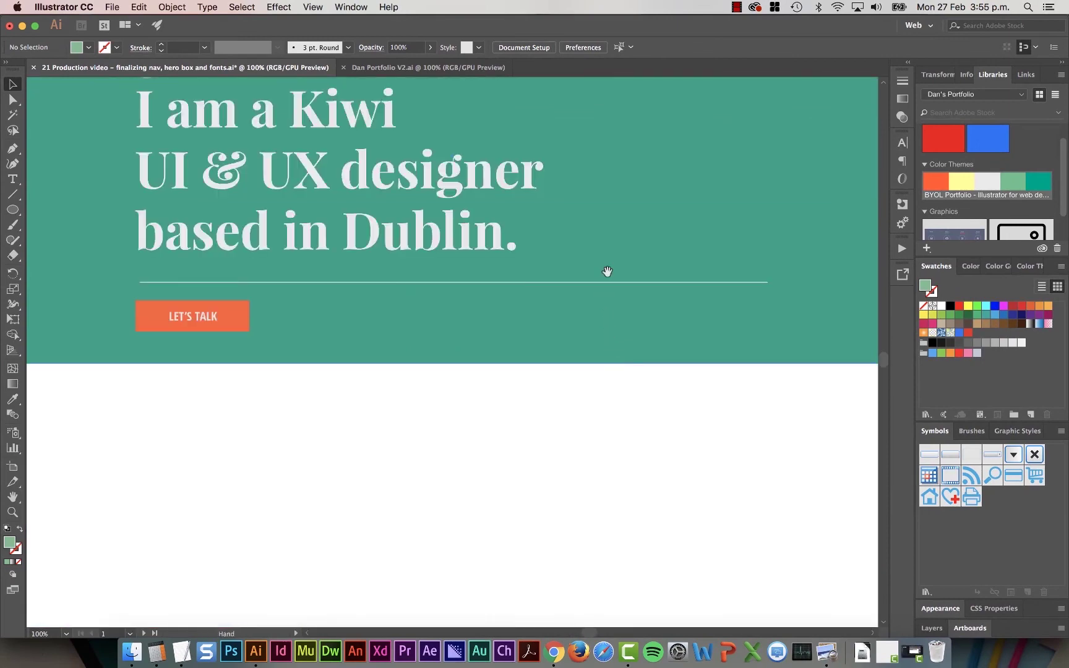
pyautogui.moveTo(610, 267); pyautogui.dragTo(612, 430)
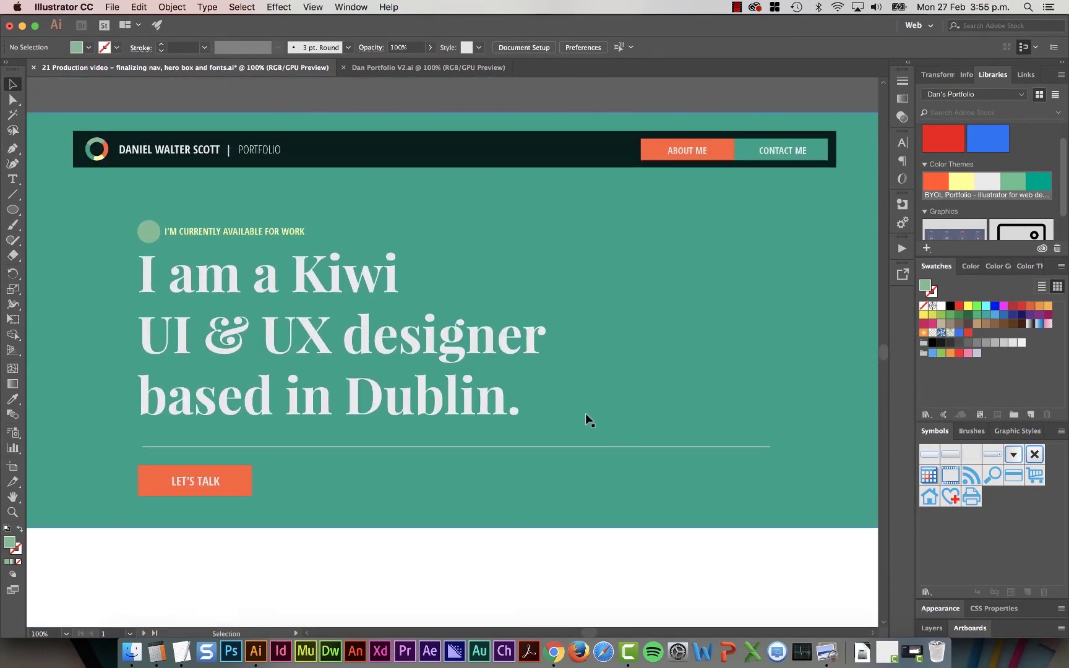